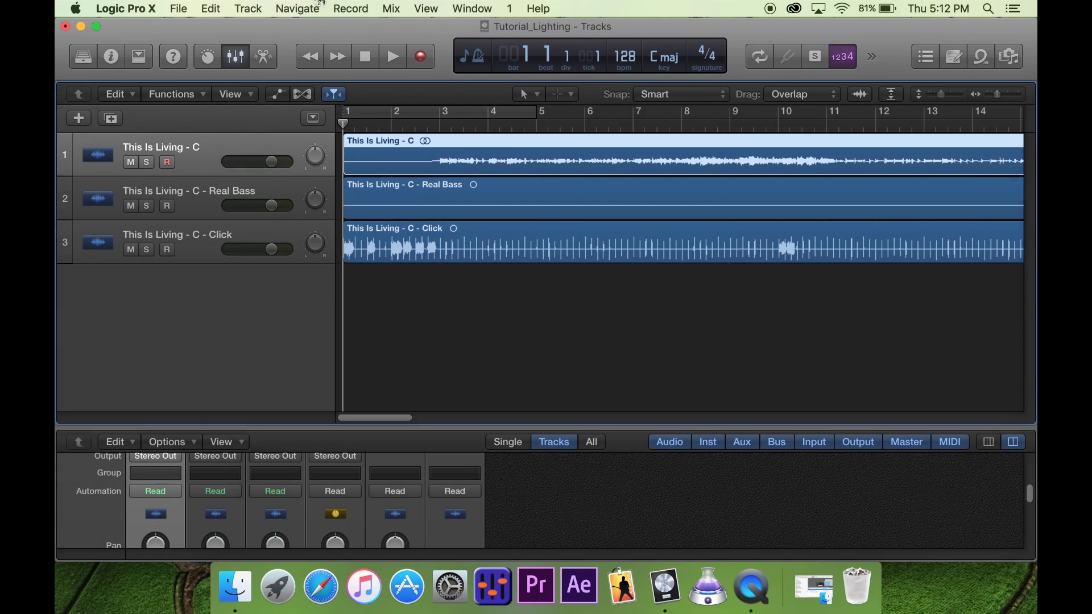
- Add a new software instrument track below the This Is Living - C track
click(250, 10)
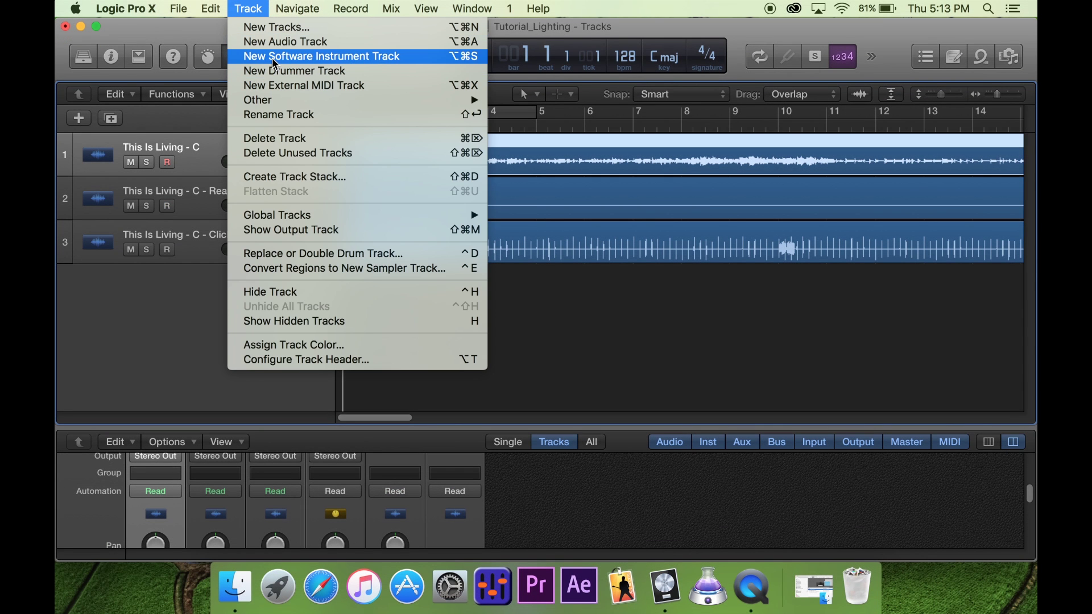
click(699, 369)
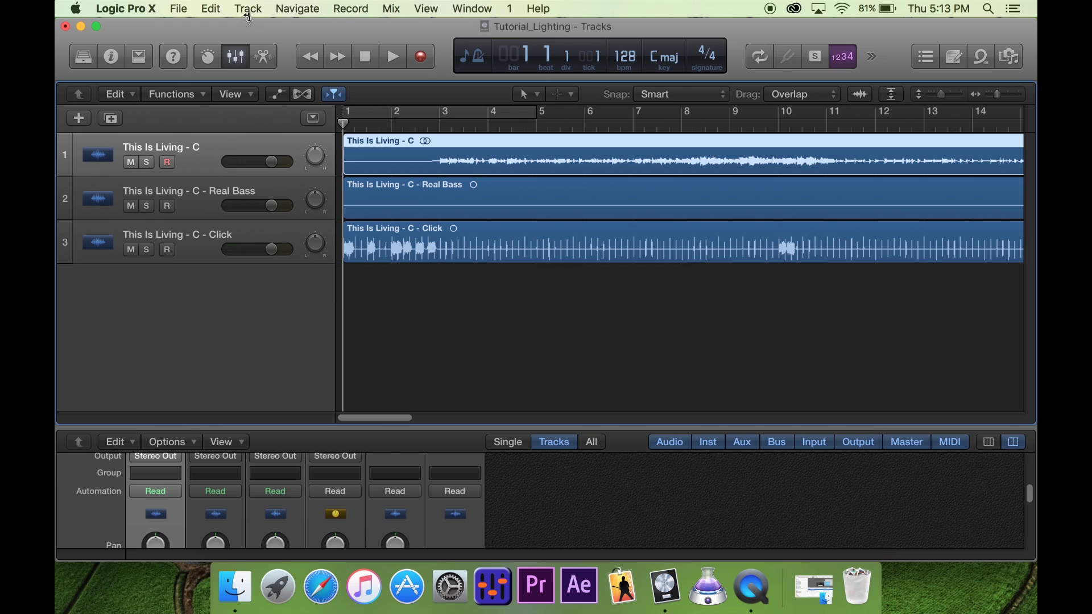
click(249, 9)
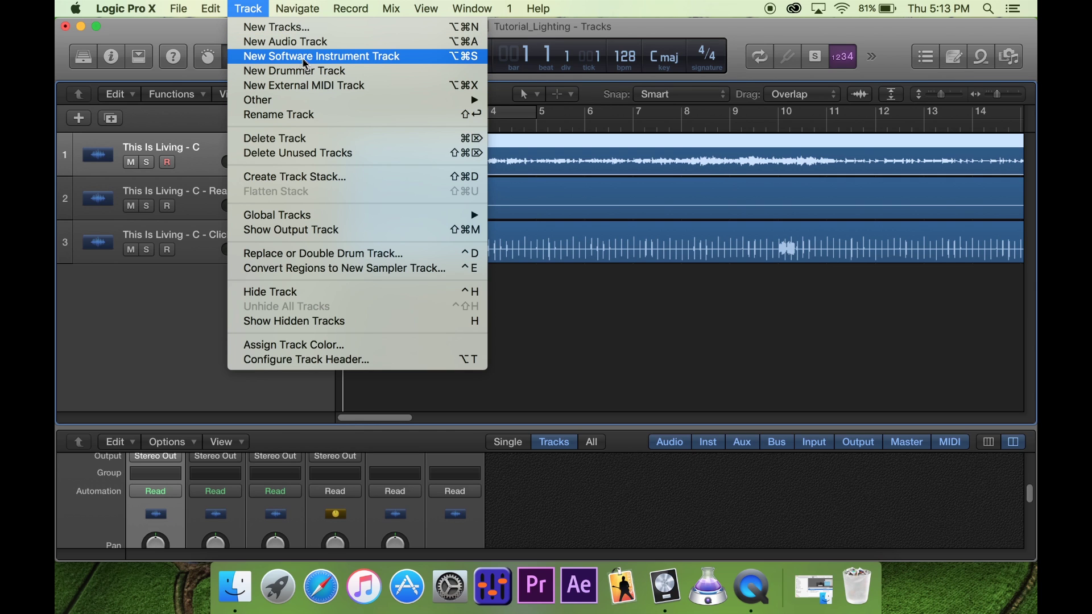
click(284, 57)
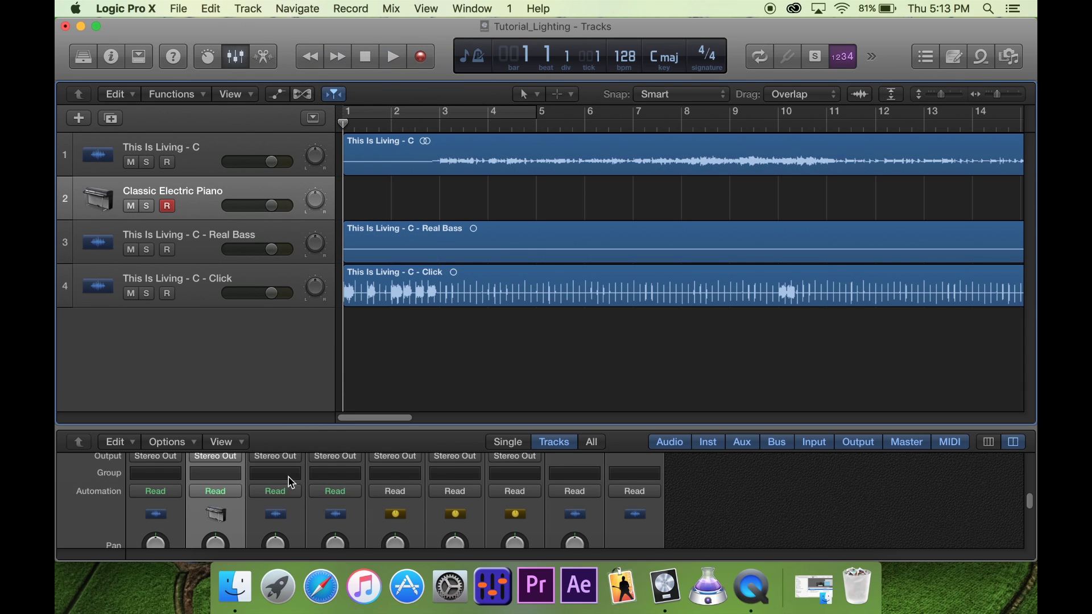
- Replace the new track's electric piano with the db audioware DMXIS (instrument) plug-in
drag(291, 429, 318, 175)
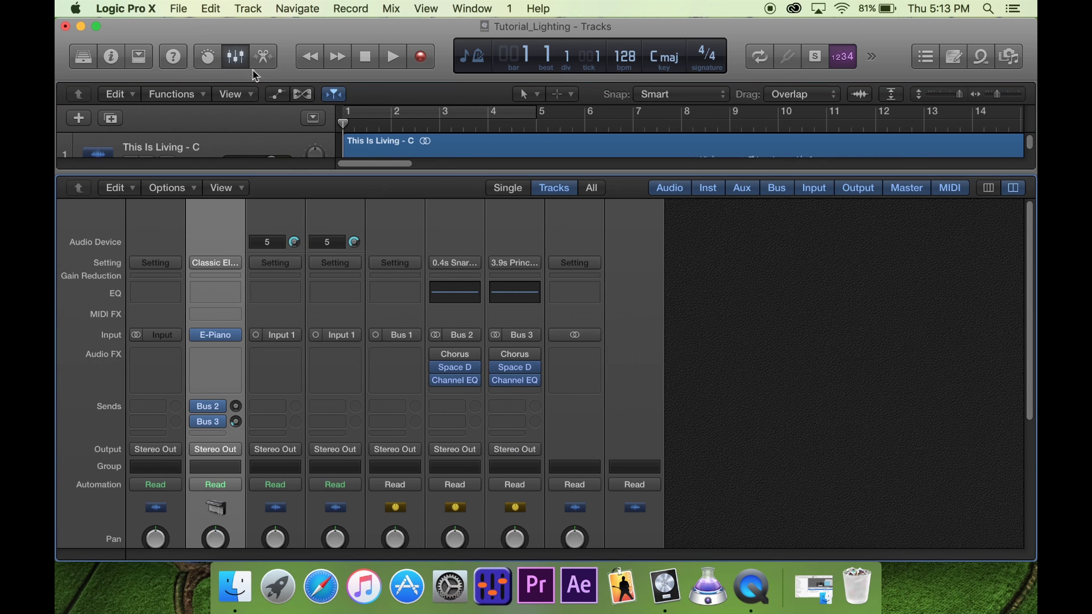
mouse_move(215, 336)
click(216, 335)
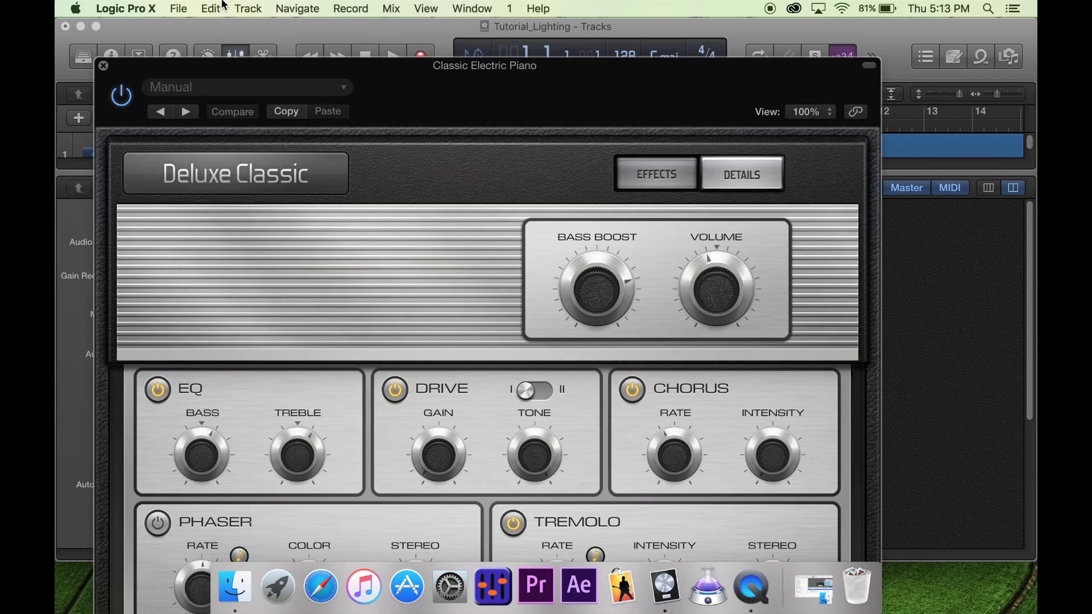
click(103, 70)
click(234, 336)
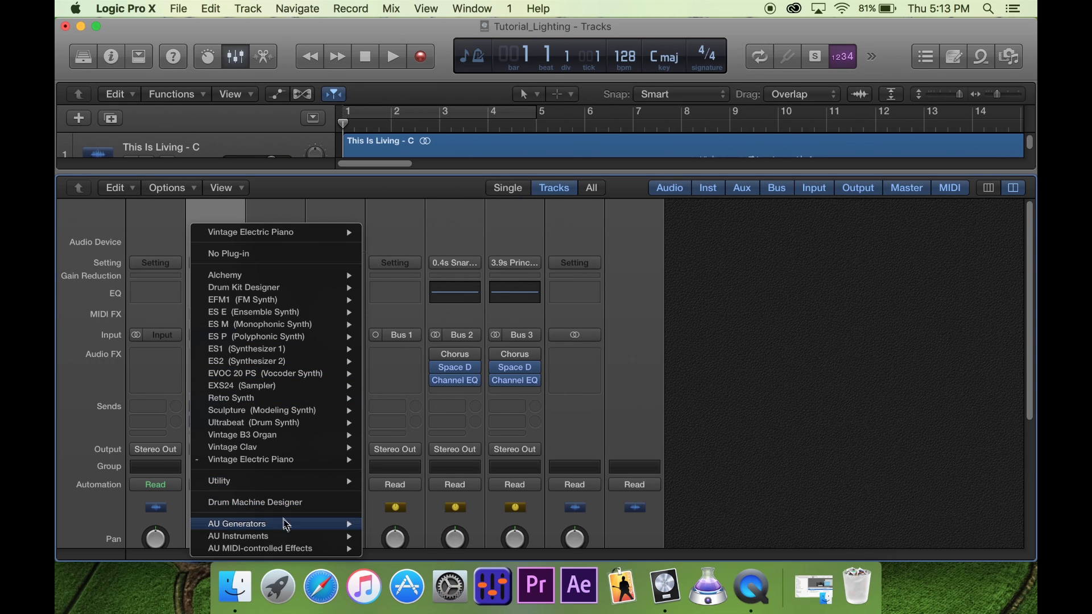
mouse_move(287, 537)
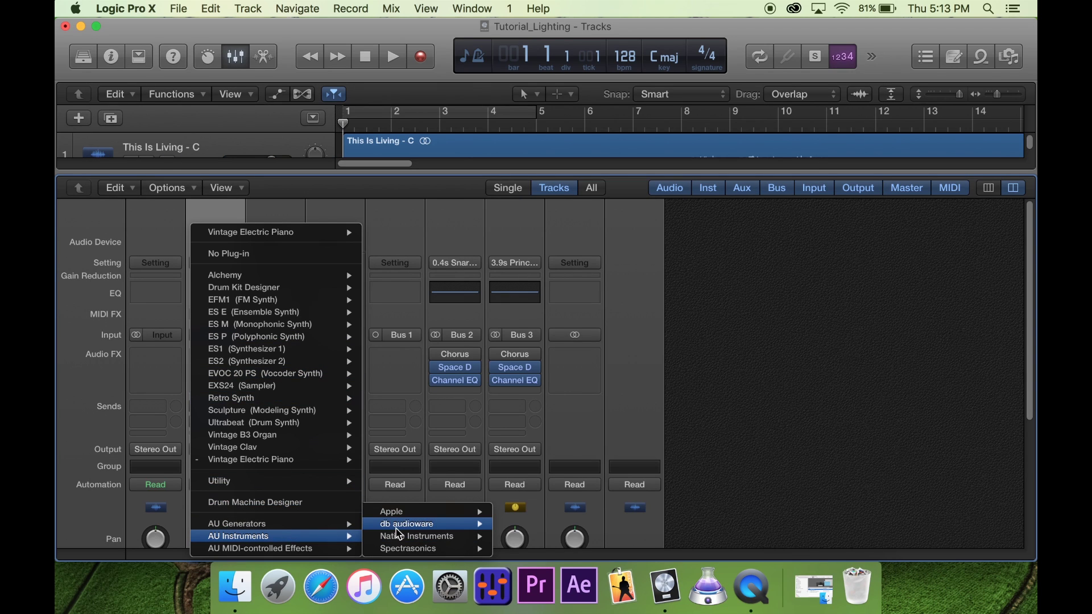
mouse_move(470, 525)
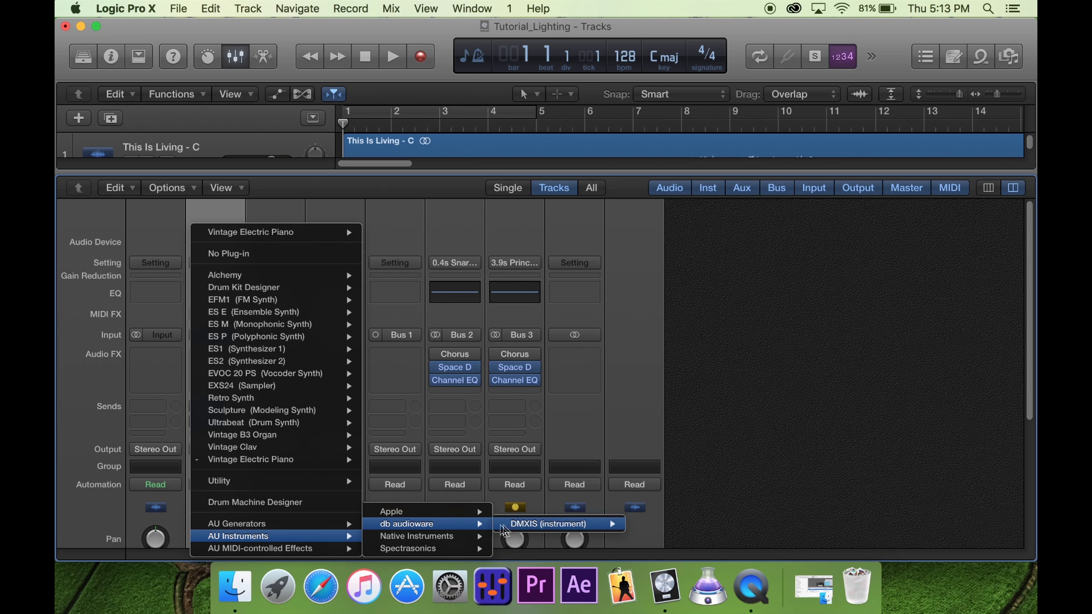
click(511, 525)
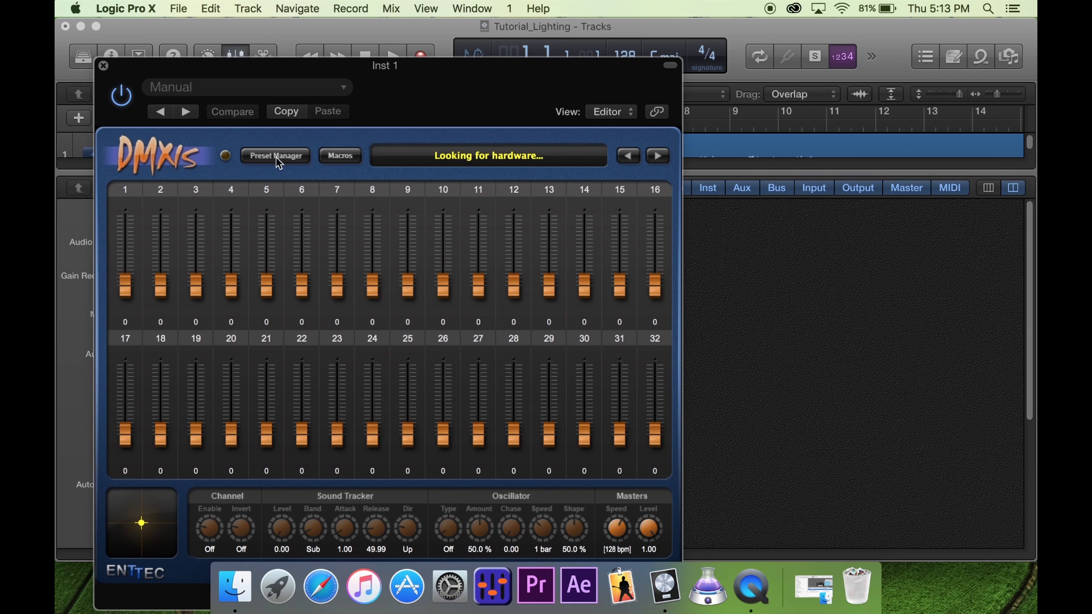
- Open the DMXIS Preset Manager and look through the song banks, ending on AA This Is Living
click(278, 163)
drag(414, 102, 772, 96)
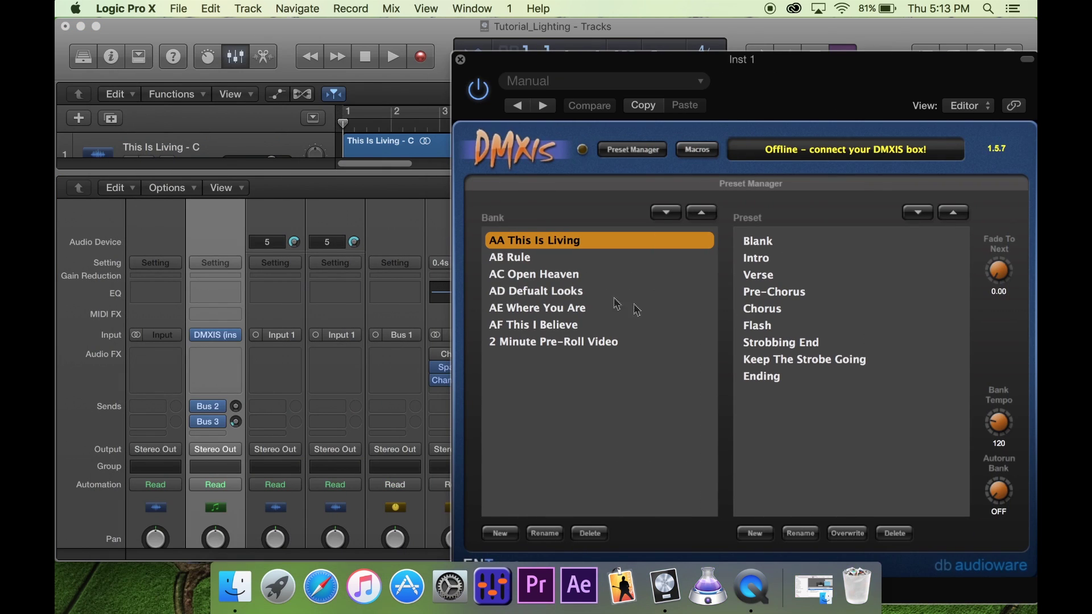
click(539, 273)
click(523, 257)
click(526, 291)
click(528, 308)
click(529, 325)
click(559, 243)
- Step through the AA This Is Living presets from Blank to Chorus
click(750, 243)
click(752, 258)
click(755, 276)
click(758, 291)
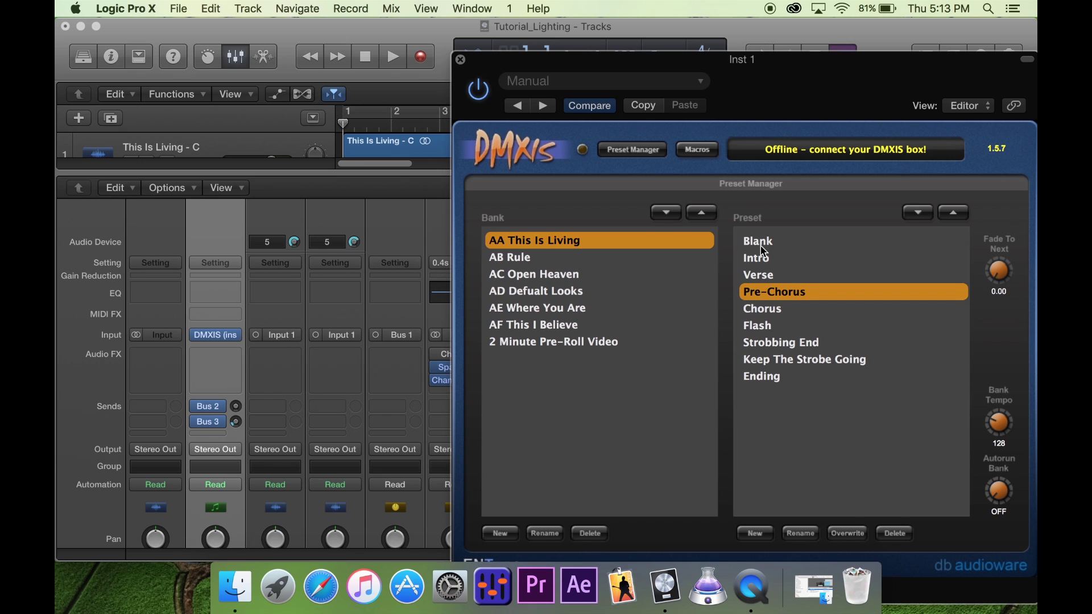
click(749, 241)
click(750, 259)
click(752, 275)
click(751, 295)
click(754, 307)
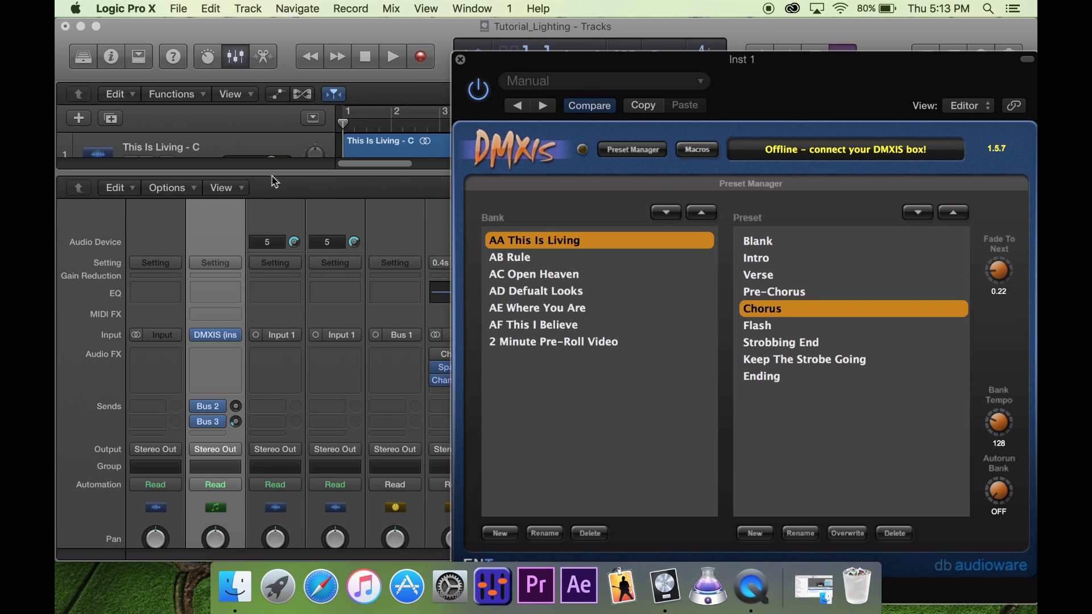
- Shrink the mixer to reveal the track list and set the DMXIS instrument track's pan to 0
drag(273, 181, 267, 448)
mouse_move(315, 200)
mouse_down()
mouse_move(300, 162)
mouse_move(312, 199)
mouse_up()
double_click(310, 199)
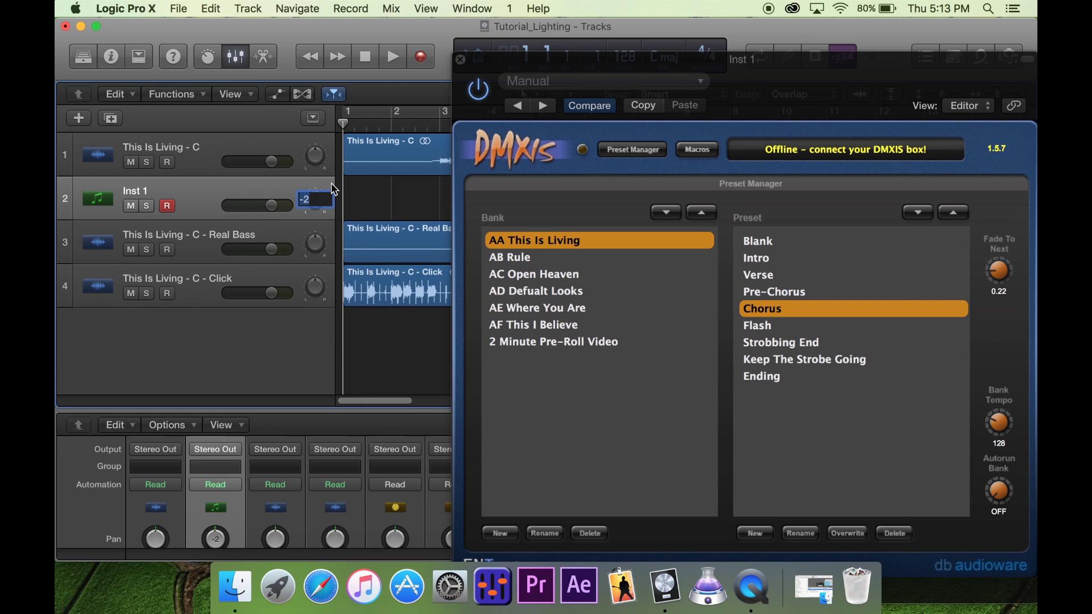
text(0)
key(Return)
- Move the DMXIS instrument track to the top of the track list and close the plug-in window
drag(186, 188, 184, 146)
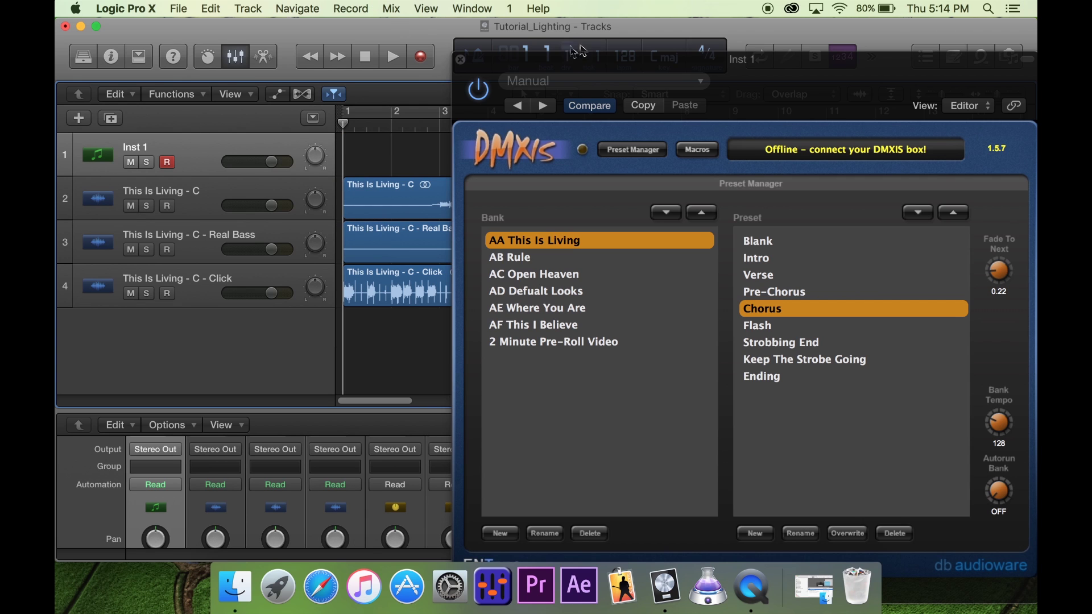
click(461, 59)
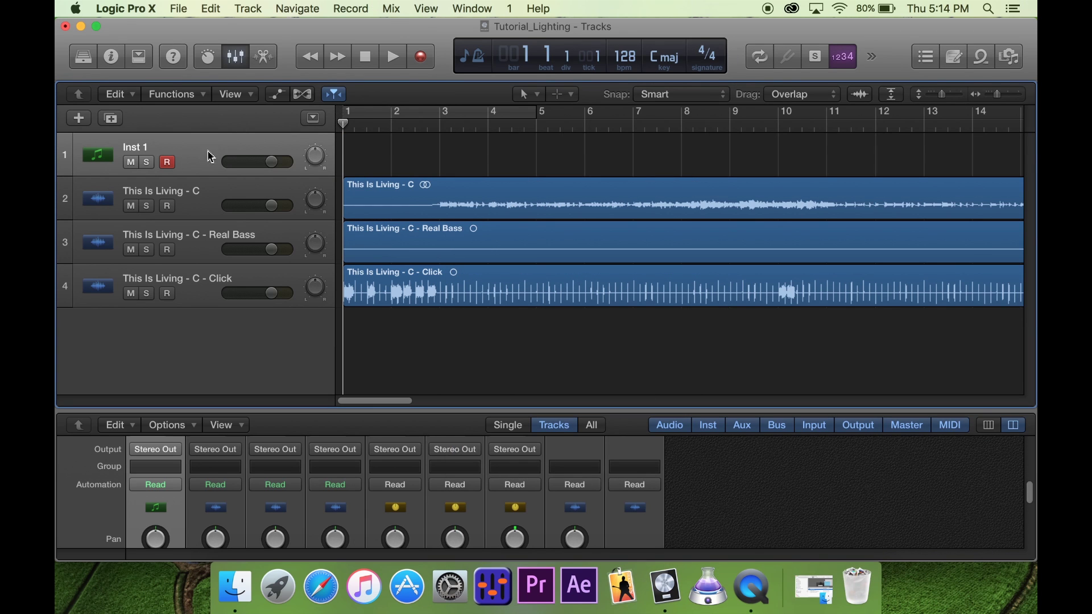
- Add a second track that uses the same DMXIS instrument
click(248, 9)
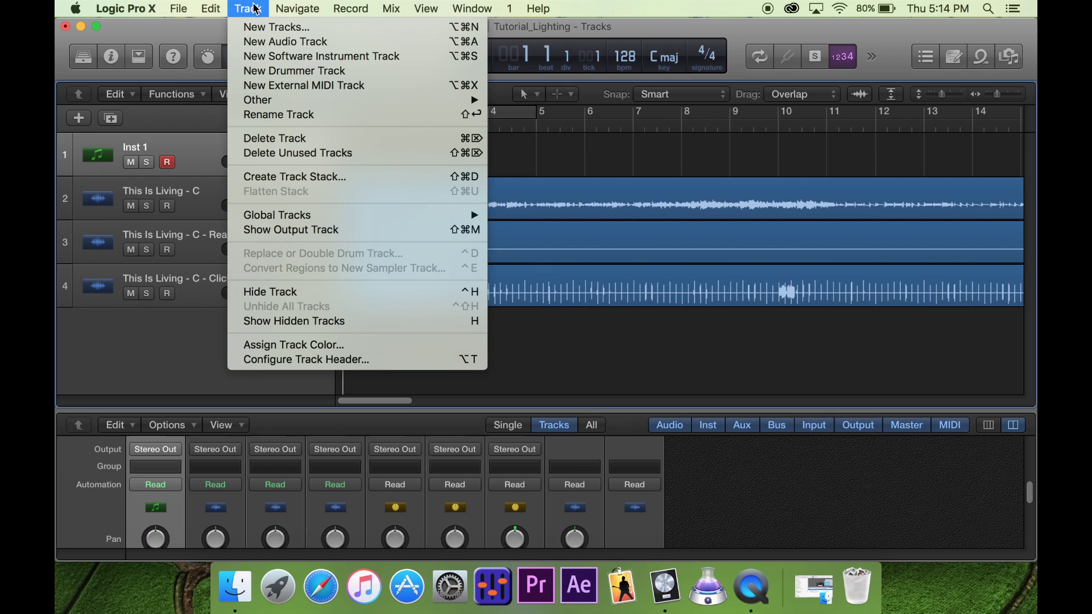
mouse_move(279, 101)
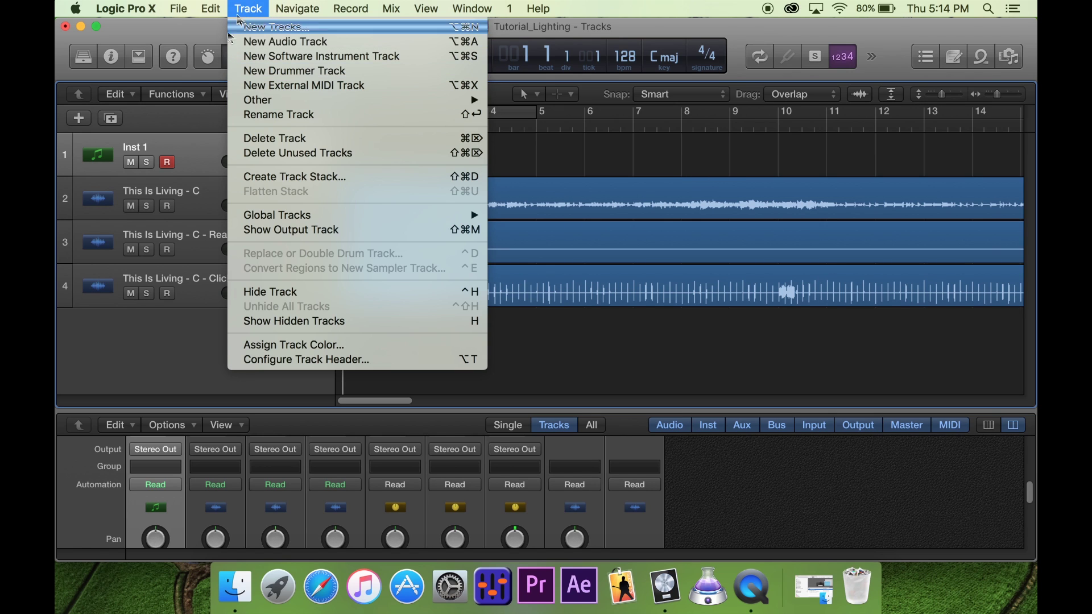
mouse_move(429, 101)
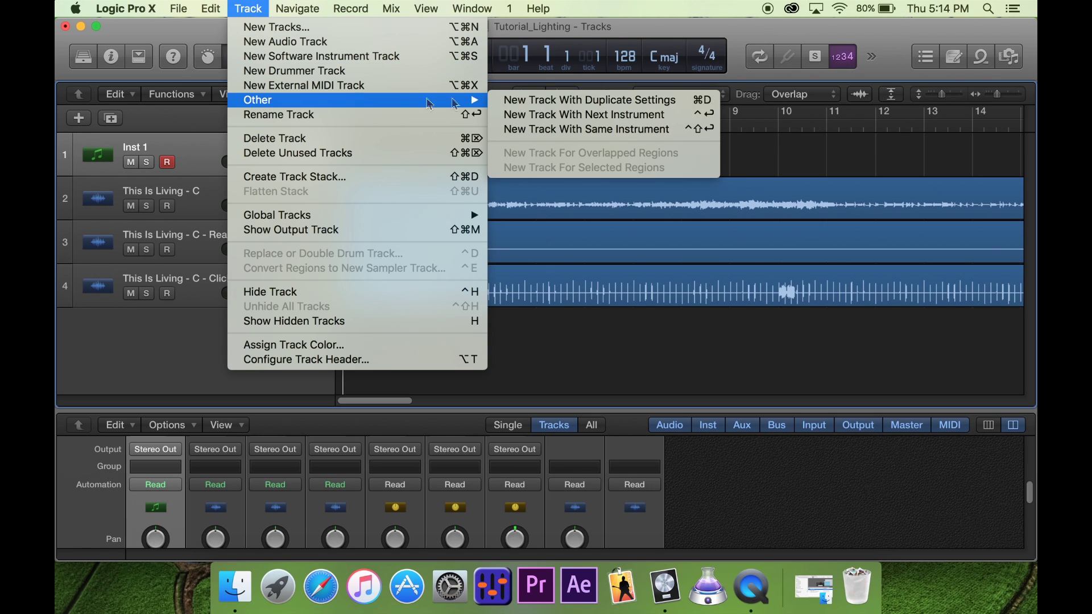
click(580, 132)
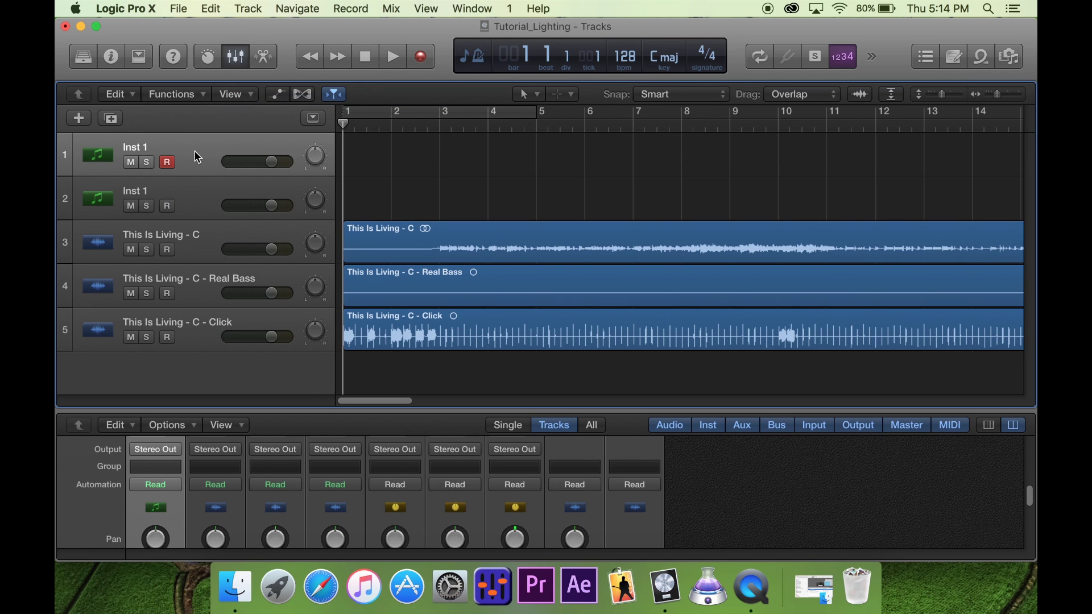
- Create empty MIDI regions at bar 1 on the first Inst 1 track and bar 2 on the second
right_click(370, 168)
click(372, 165)
right_click(442, 203)
click(441, 204)
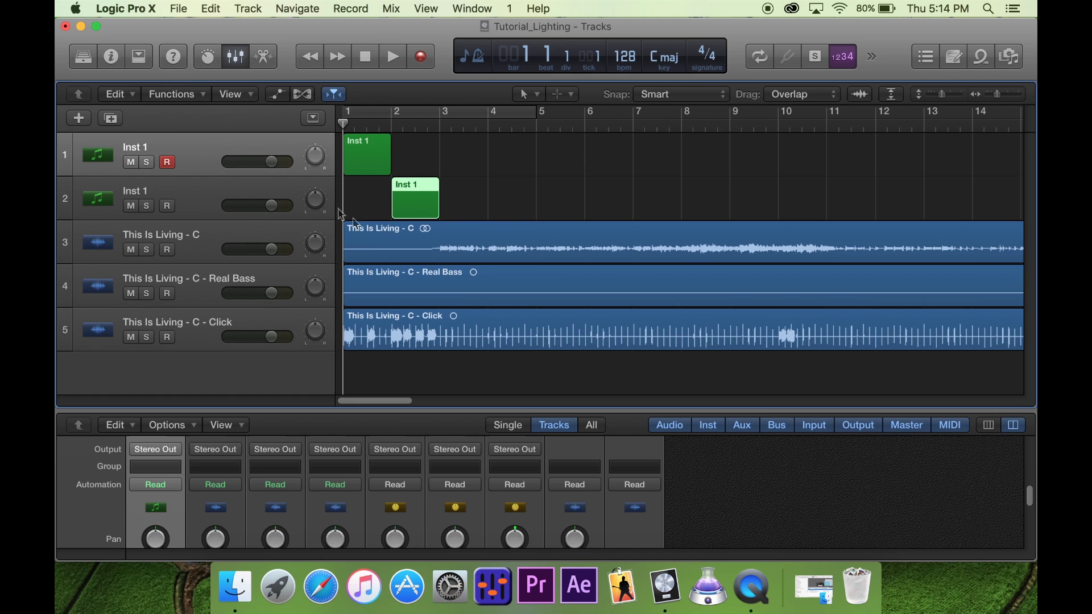
- Reopen the DMXIS Preset Manager and compare the banks, returning to AA This Is Living
scroll(202, 533, up, 10)
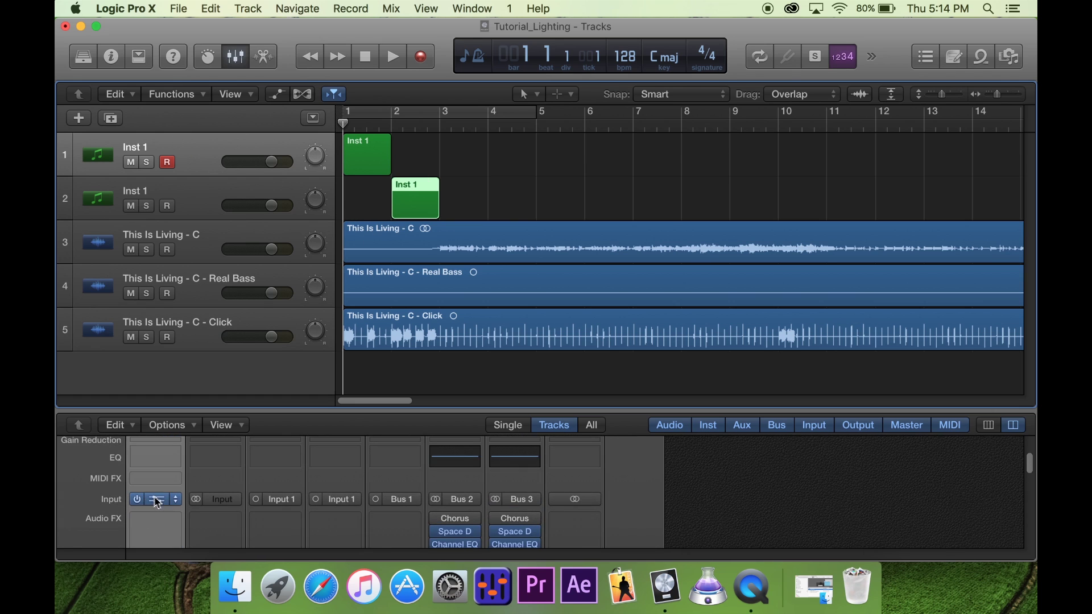
click(475, 175)
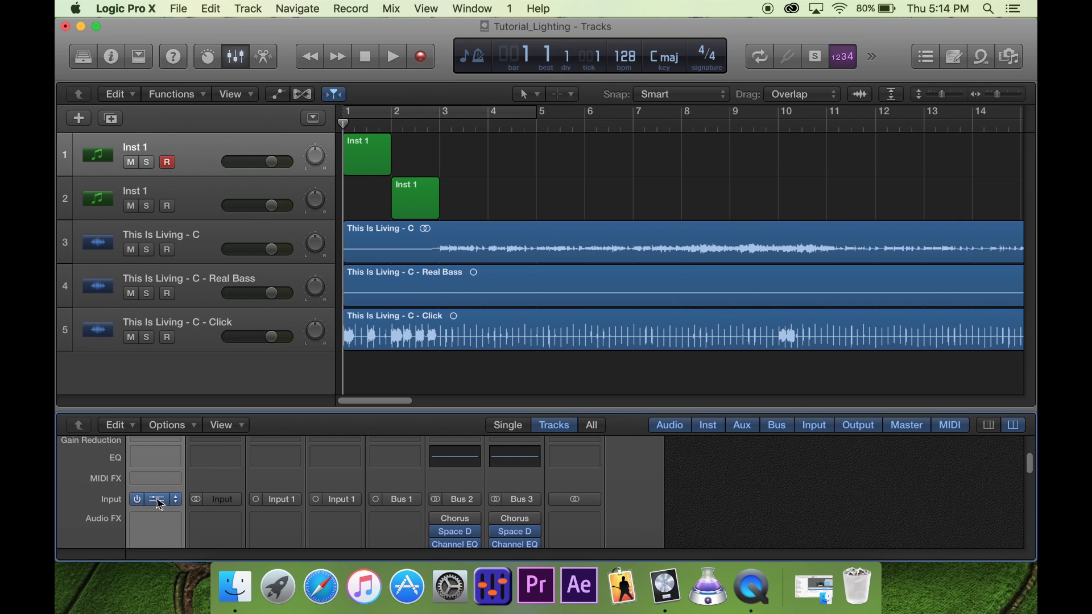
click(156, 499)
click(628, 151)
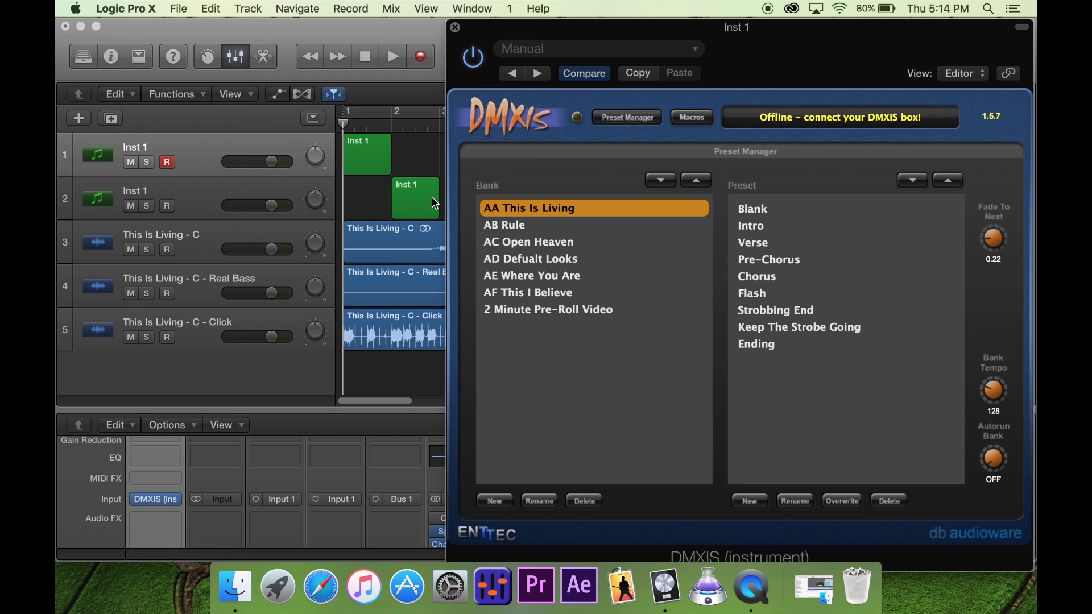
click(505, 225)
click(527, 252)
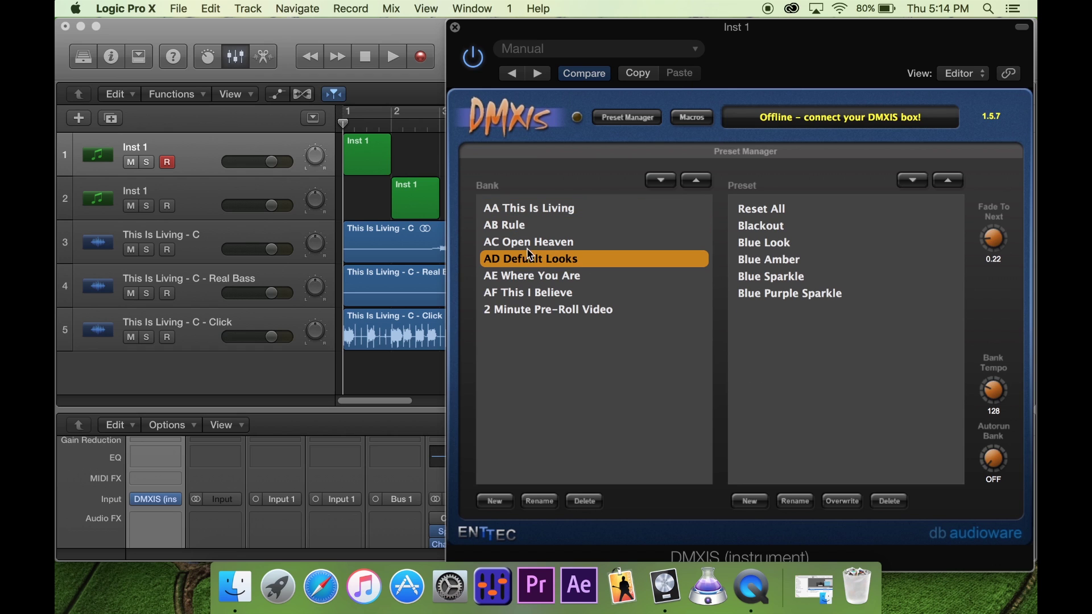
click(520, 214)
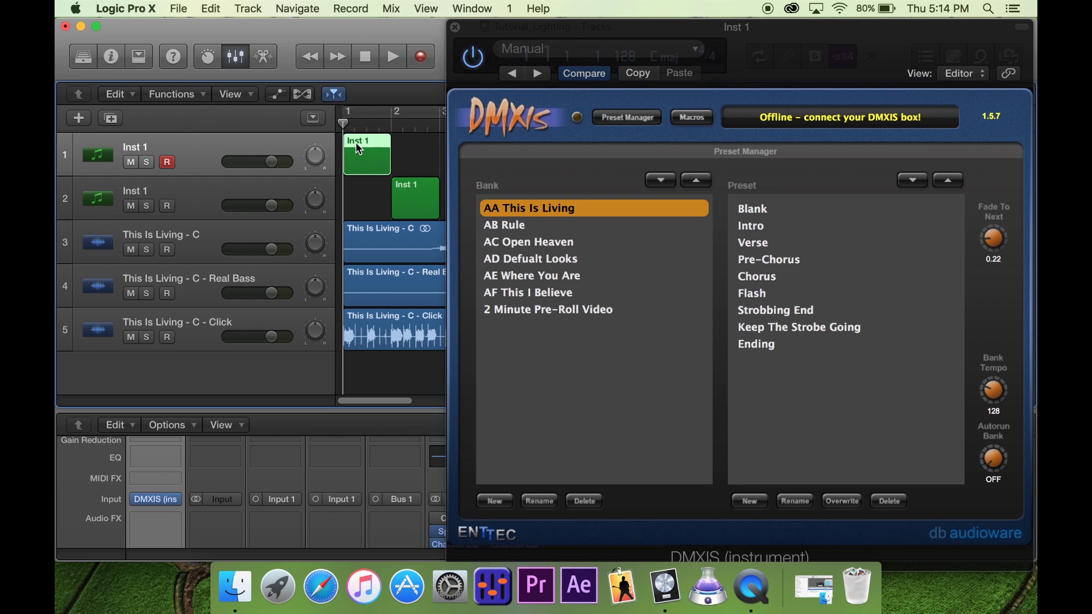
- Open the first track's MIDI region in the Piano Roll and add a C-2 note at its start
double_click(358, 149)
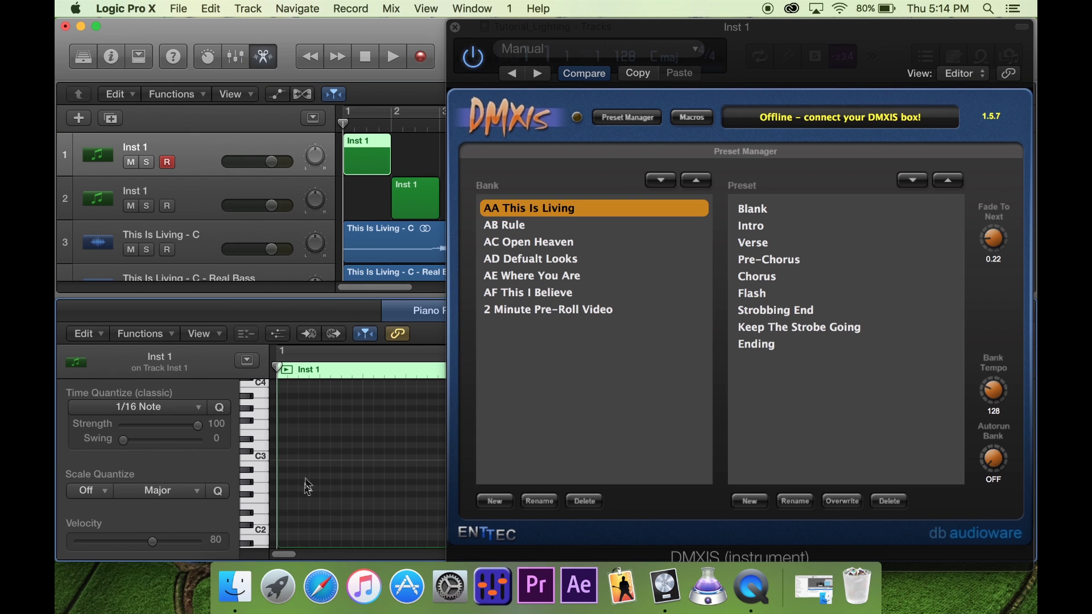
right_click(411, 161)
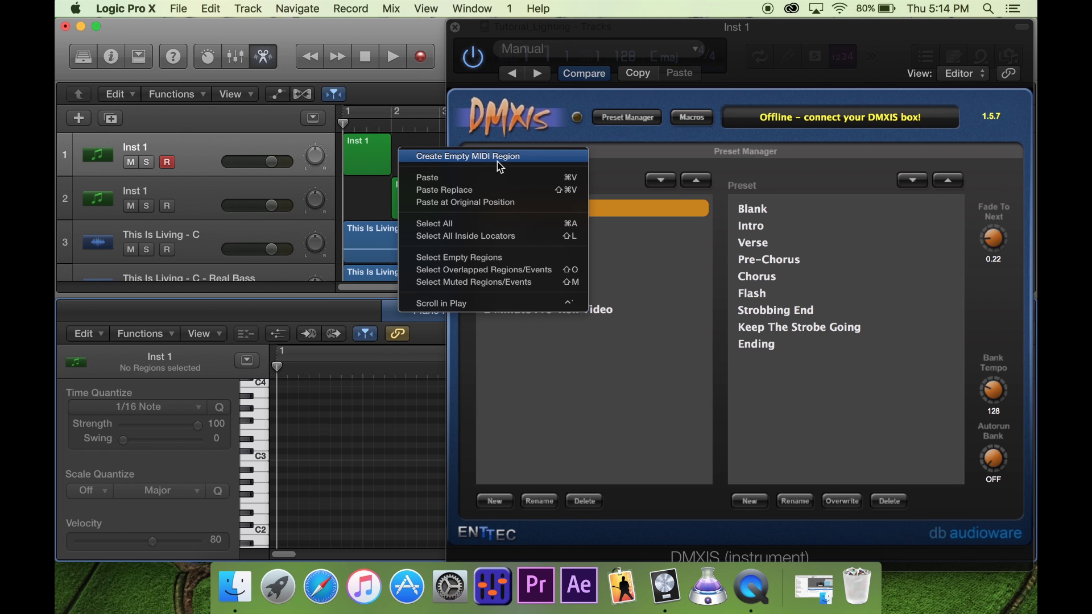
click(356, 137)
click(359, 141)
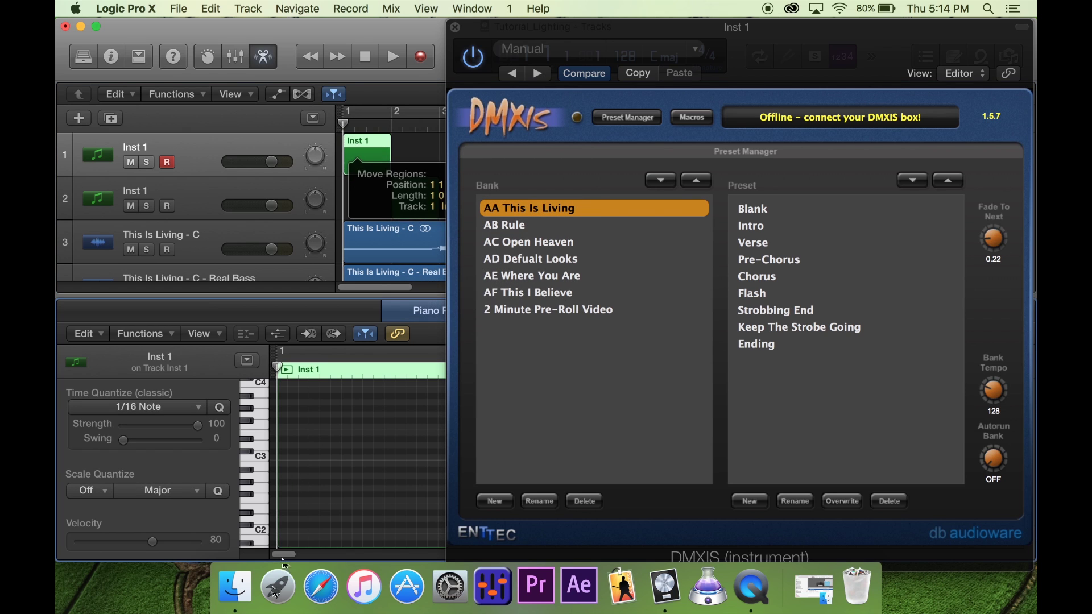
scroll(290, 527, down, 5)
scroll(291, 531, down, 8)
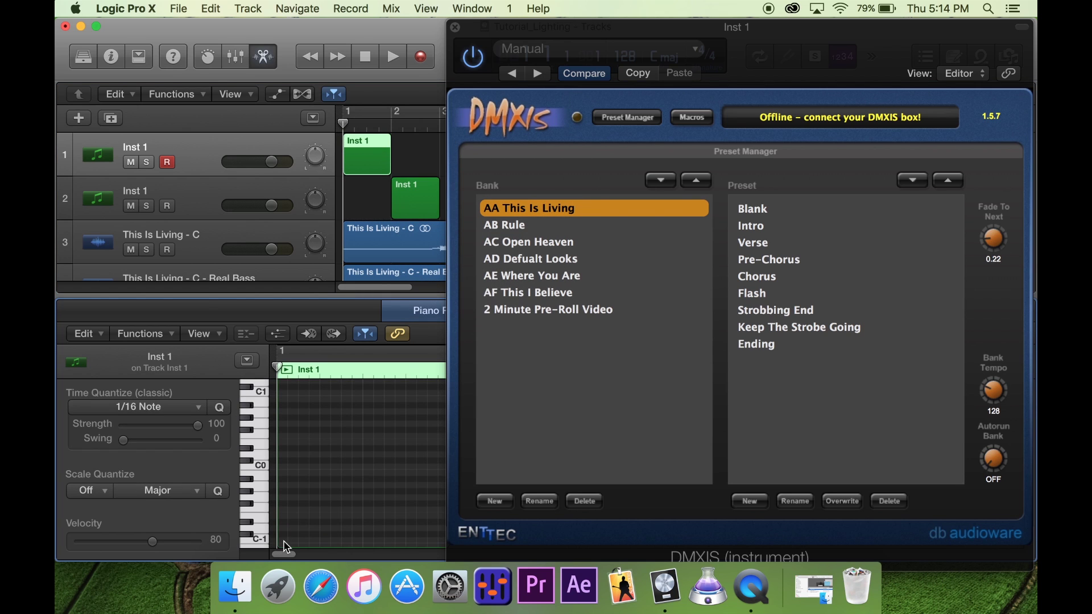
click(287, 547)
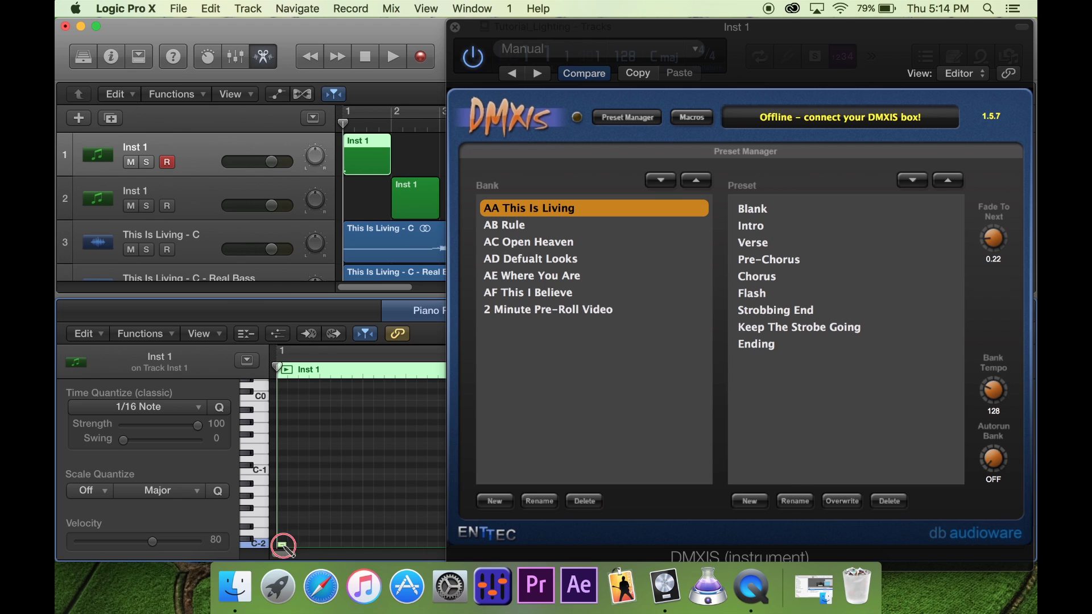
click(284, 541)
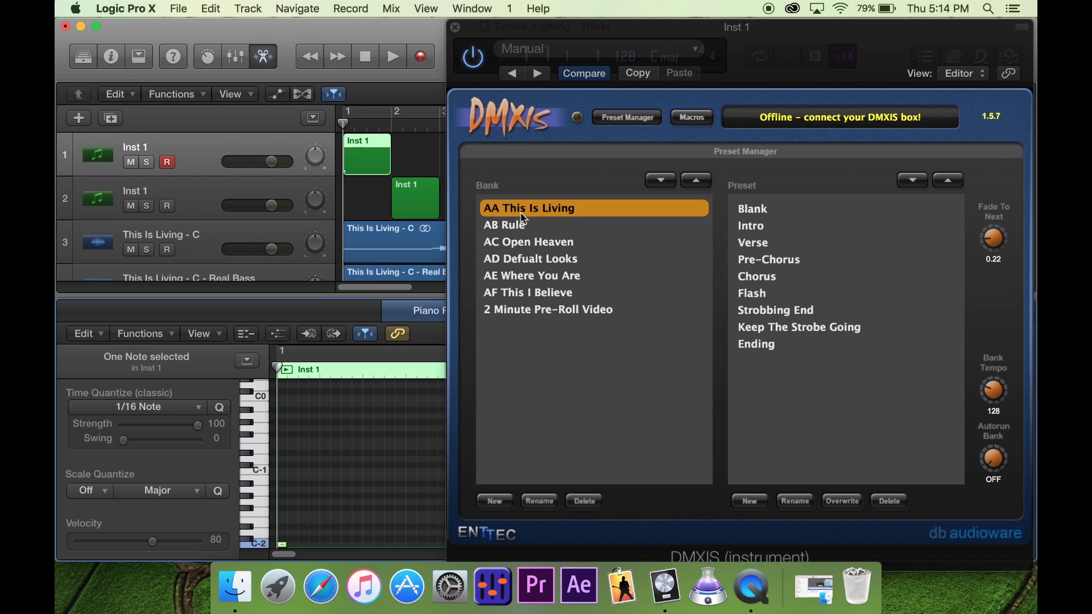
- Raise the note to C#-2, select the matching AB Rule bank, and raise the note further to D-2
drag(283, 545, 286, 537)
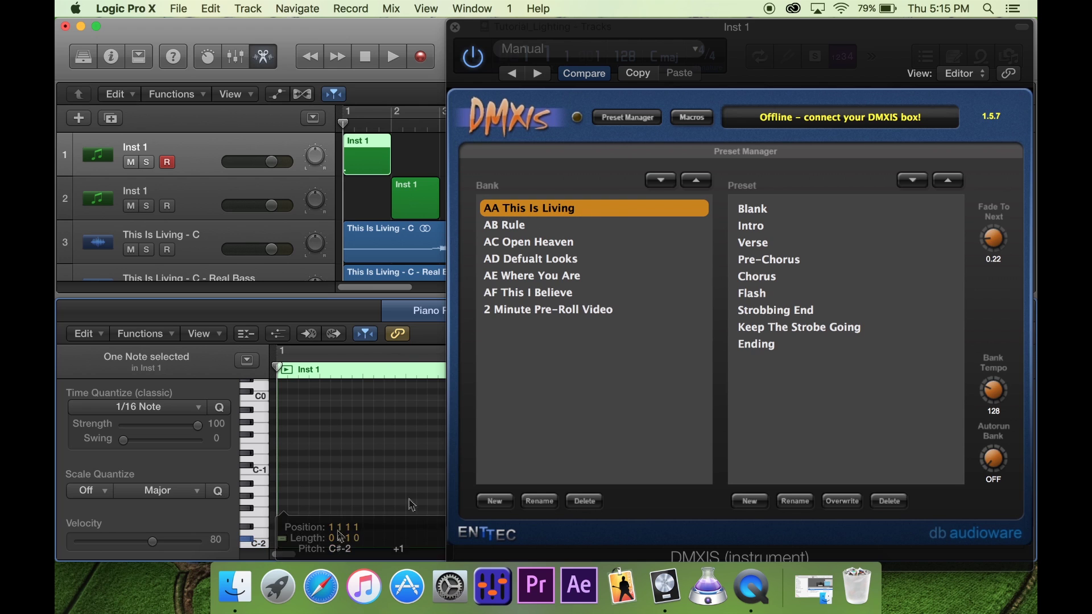
click(522, 228)
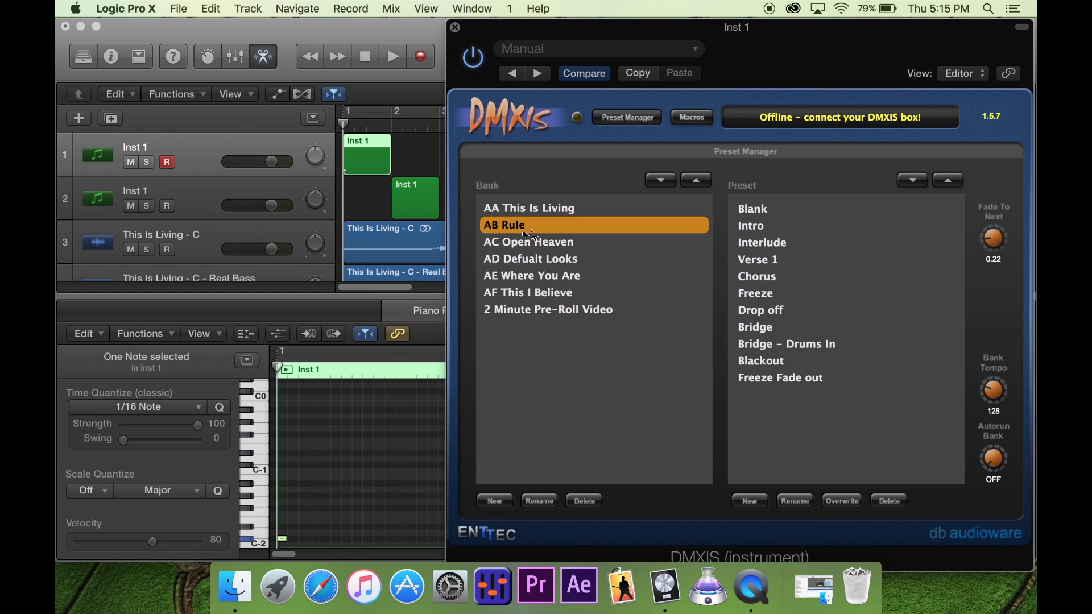
click(283, 539)
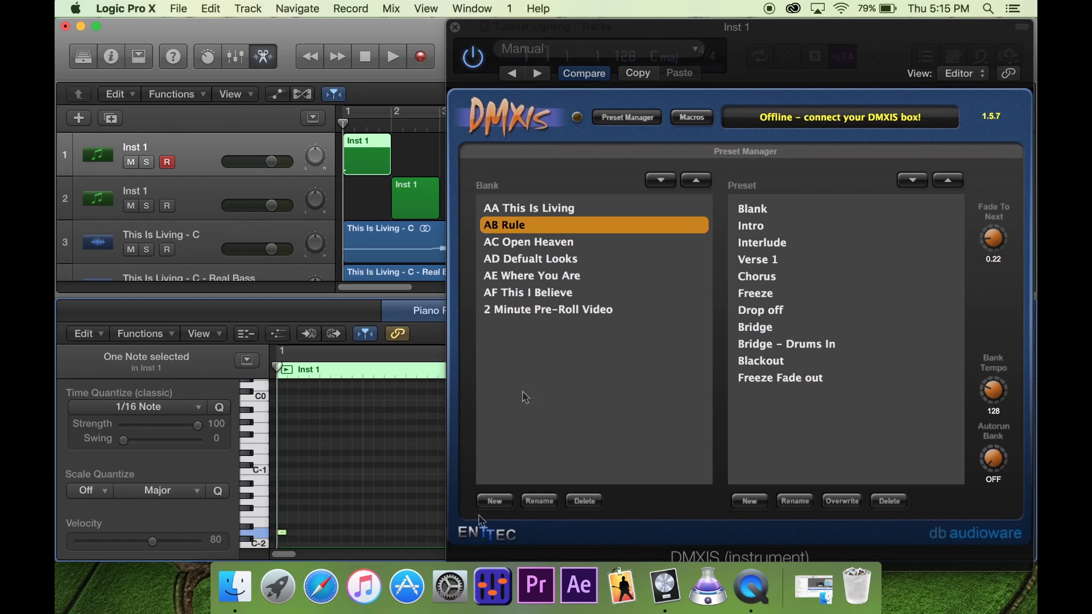
- Lower the first region's note to C-2 and play the song briefly with the DMXIS window moved clear of the transport
click(283, 547)
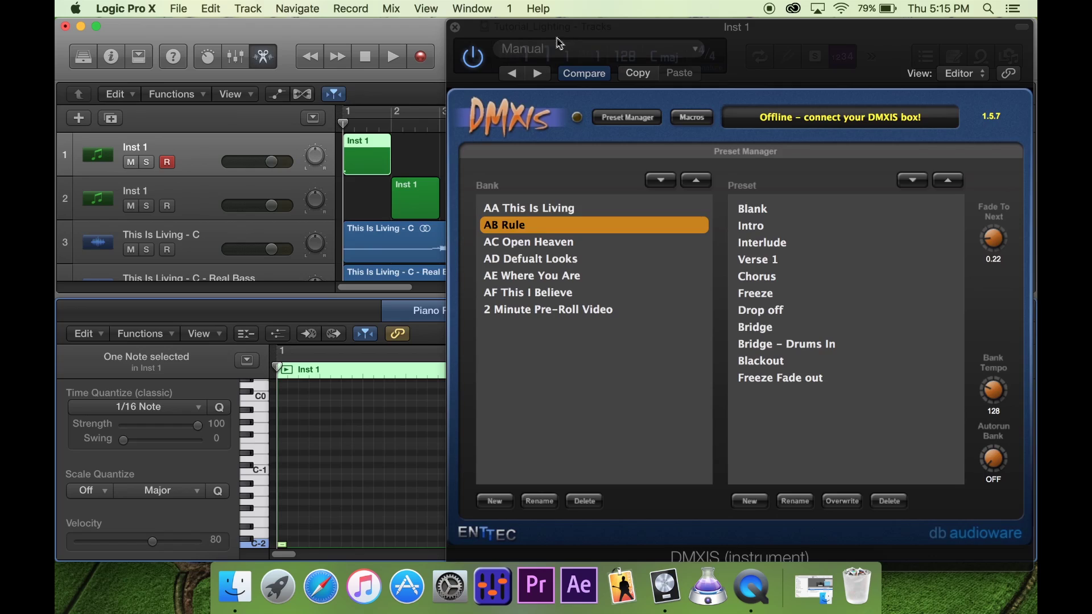
drag(560, 44, 704, 64)
click(391, 60)
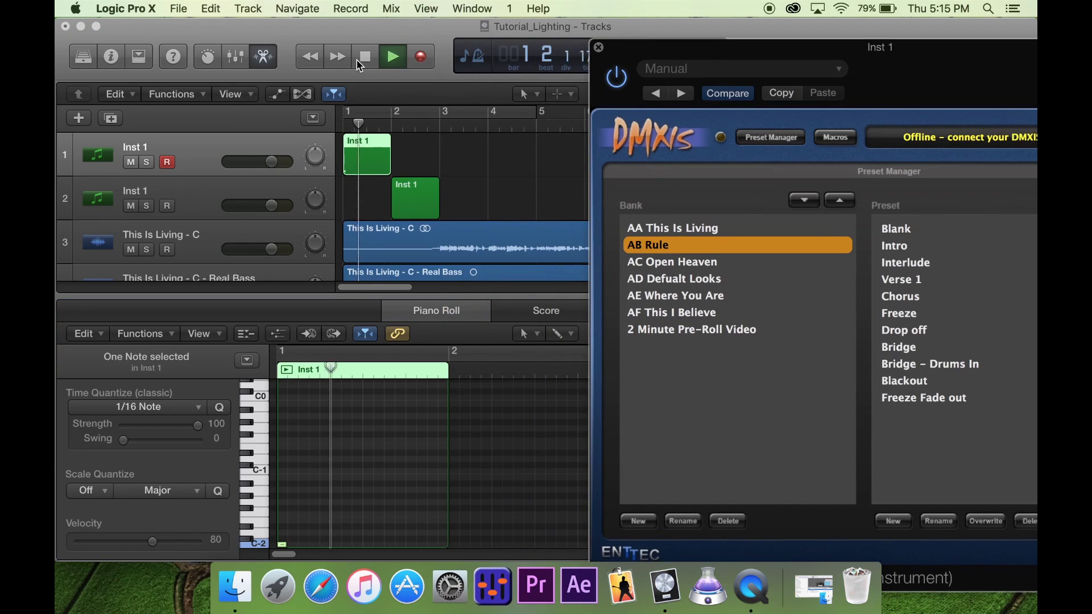
click(361, 60)
- Show the event list and set the MIDI channel of the first region's C-2 note to 15
drag(779, 57, 590, 133)
click(923, 62)
drag(722, 137, 834, 382)
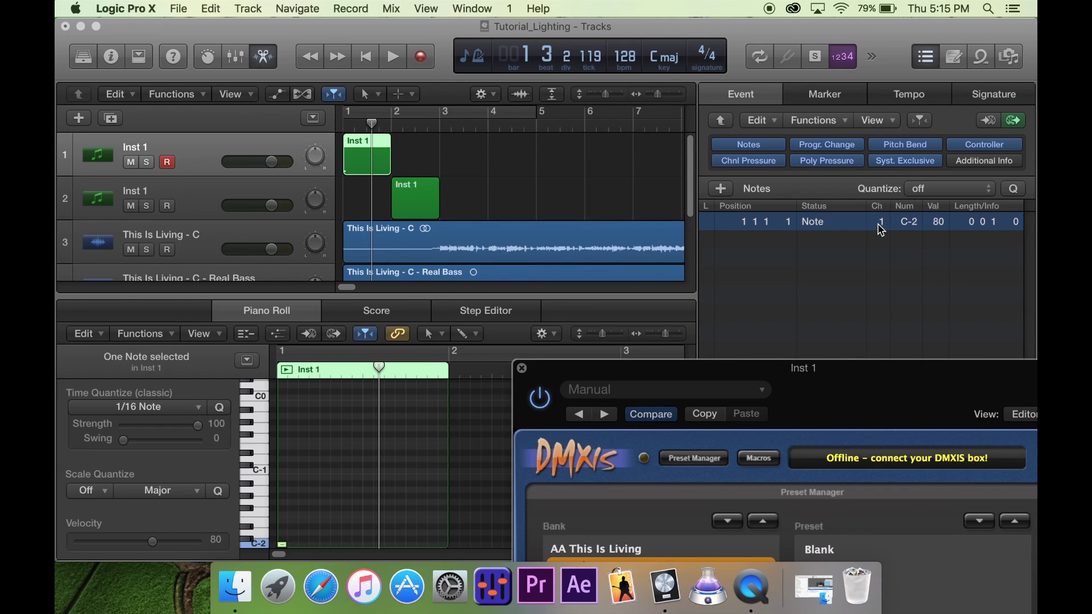
click(353, 151)
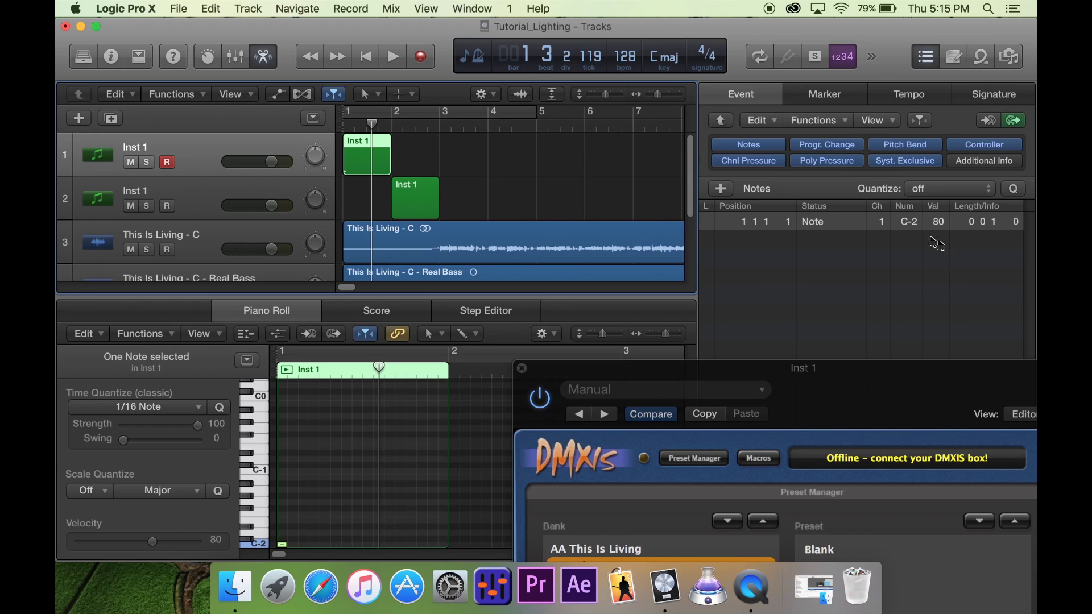
double_click(880, 223)
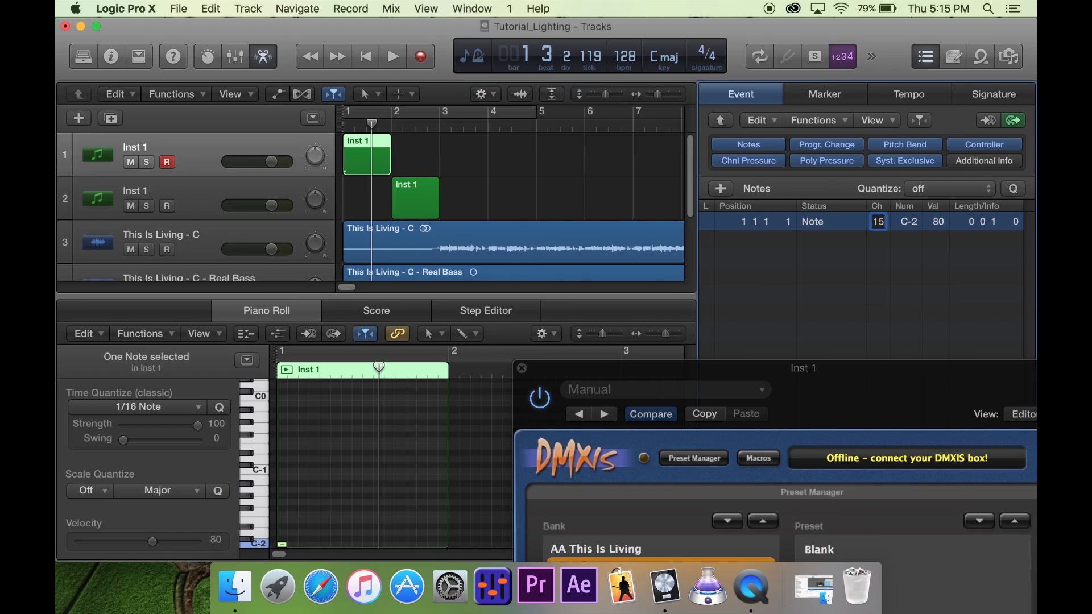
text(15)
key(Return)
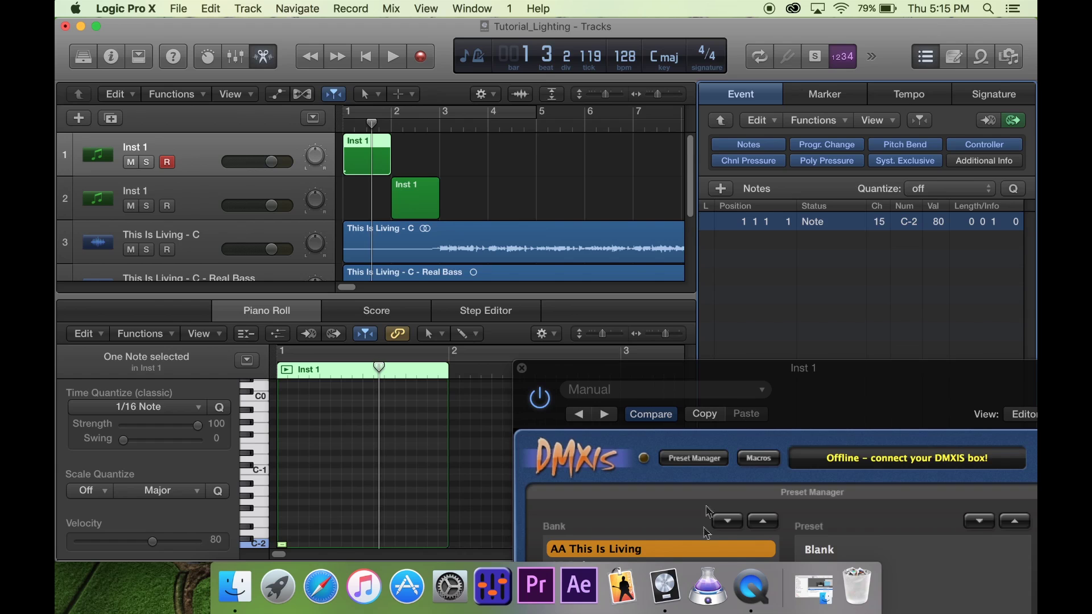
- Play the song from the beginning with the DMXIS banks in view to test the channel 15 bank trigger
drag(811, 386, 848, 200)
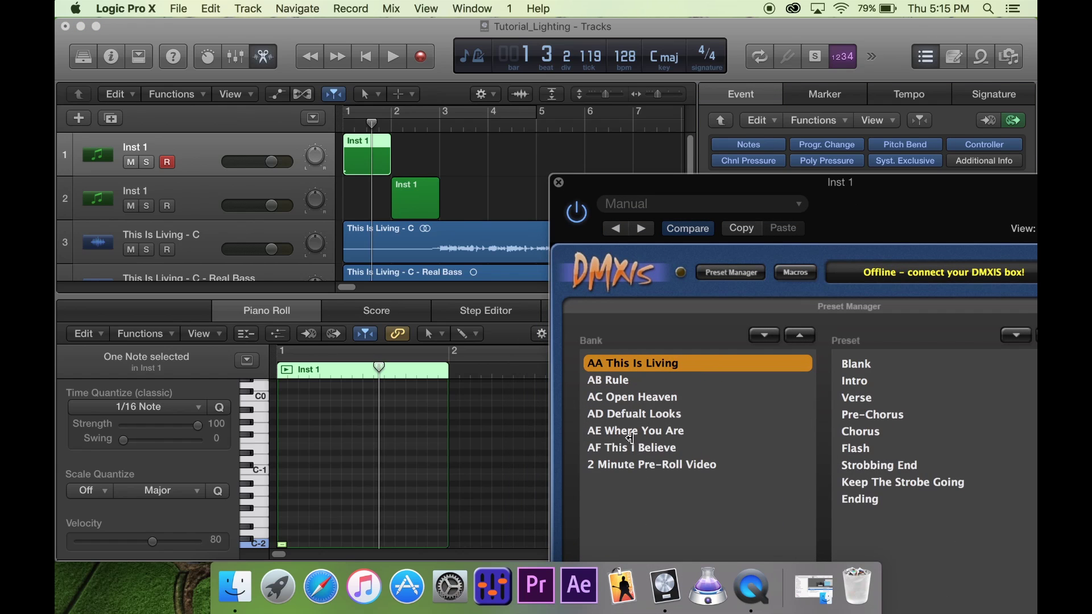
click(633, 430)
drag(371, 124, 313, 120)
key(space)
key(space)
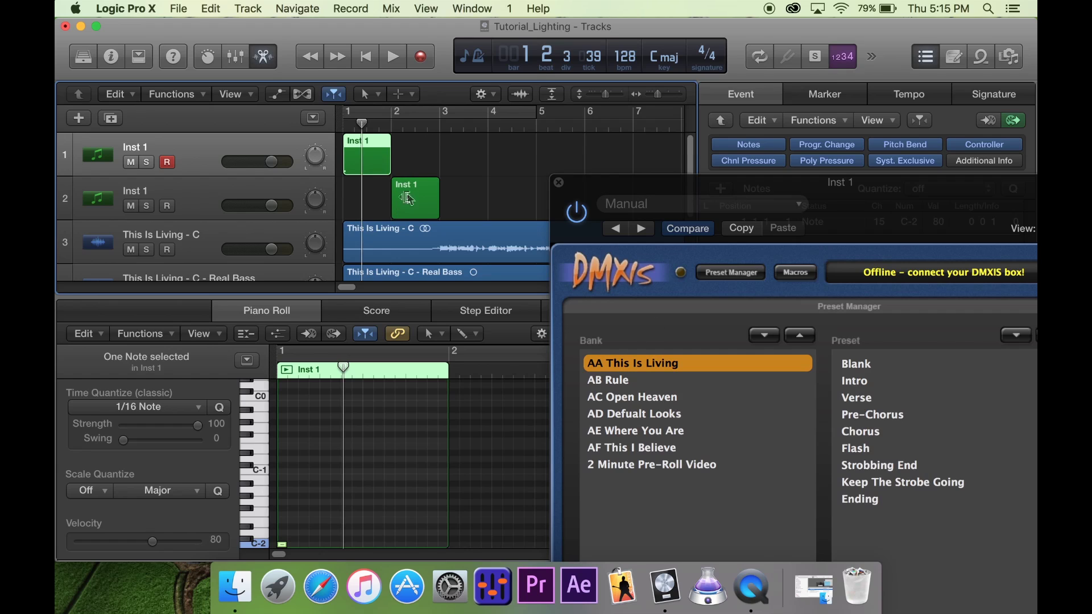
- Add a C-2 note at the start of the second track's bar 2 region in the Piano Roll
click(397, 125)
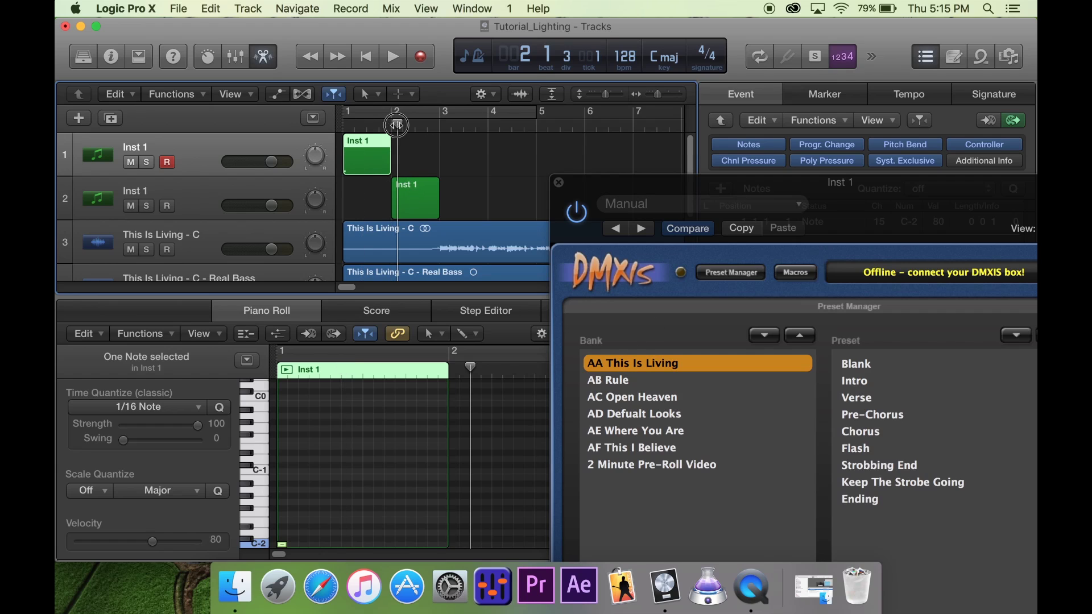
click(418, 187)
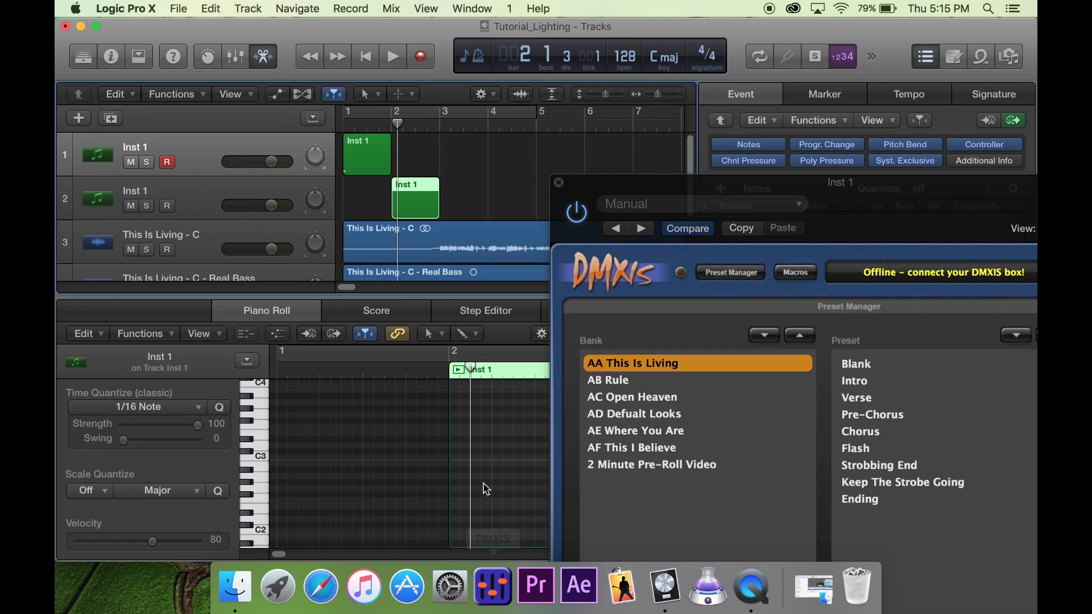
scroll(475, 500, down, 8)
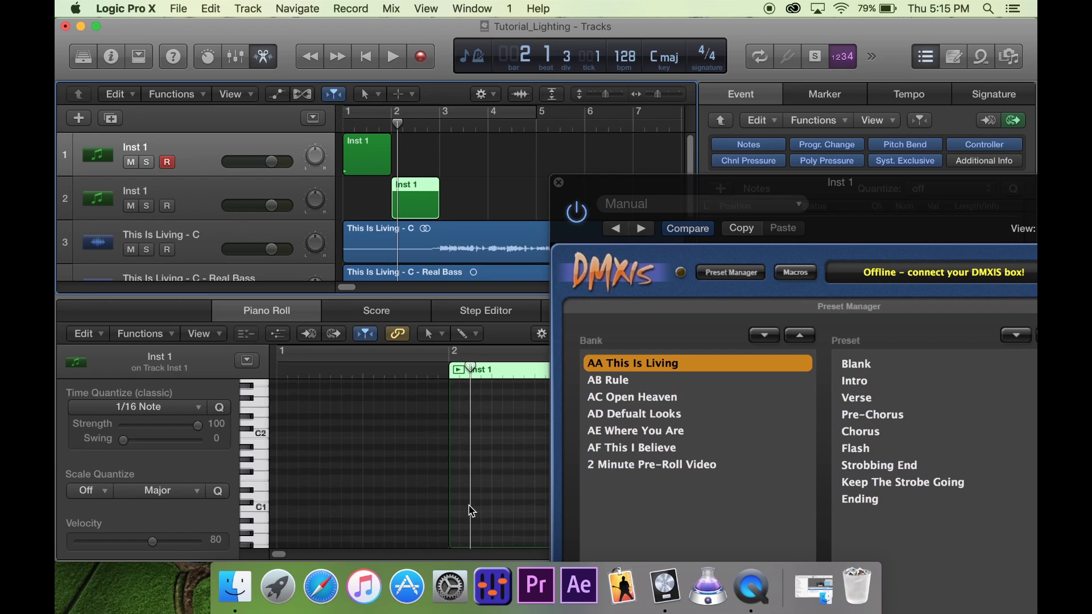
click(454, 544)
- Set the MIDI channel of the bar 2 region's C-2 note to 16 in the event list
click(415, 189)
drag(601, 198, 508, 487)
click(375, 154)
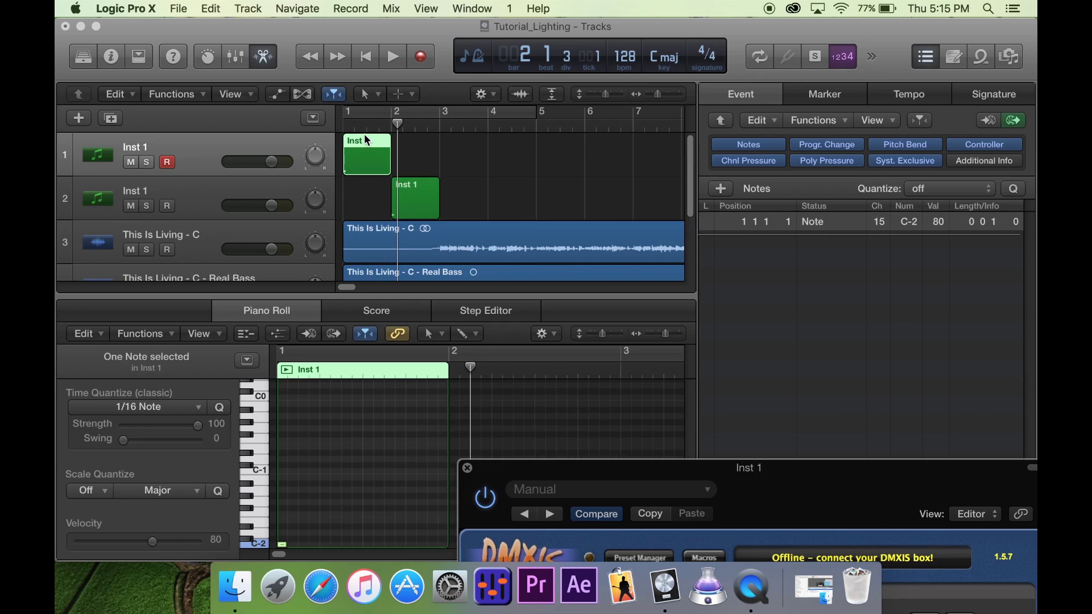
click(415, 194)
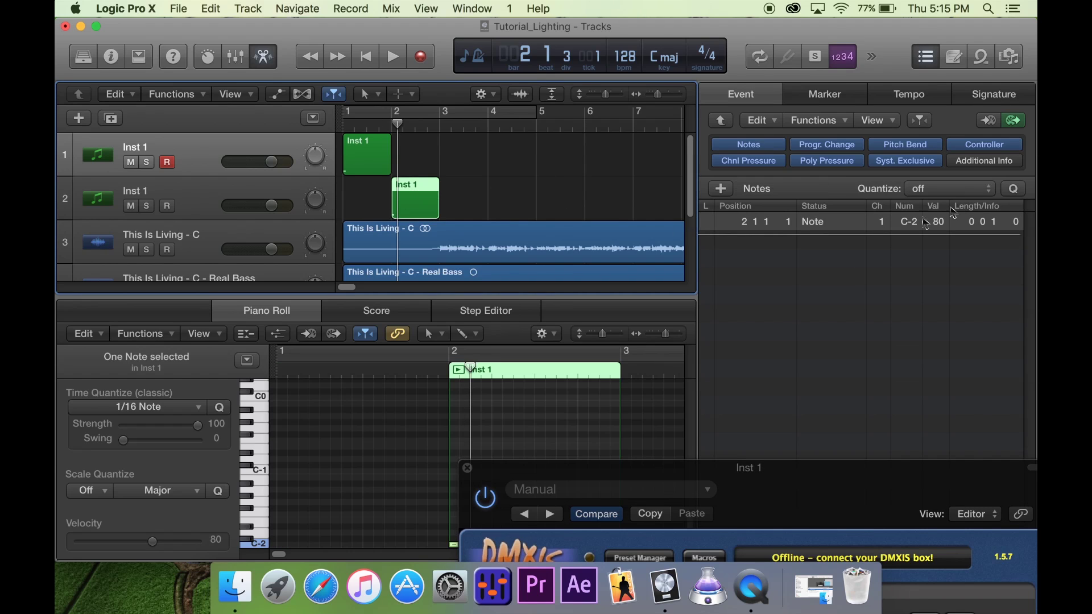
double_click(880, 223)
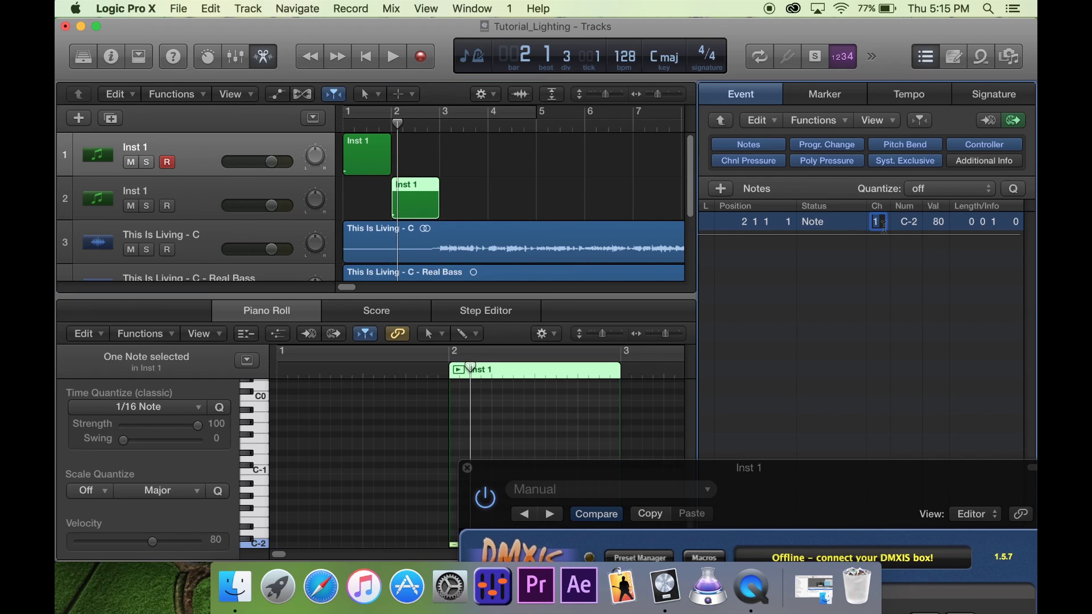
key(Return)
- Play from bar 1 through bar 2 with the DMXIS presets in view to test the preset trigger
drag(805, 492, 829, 124)
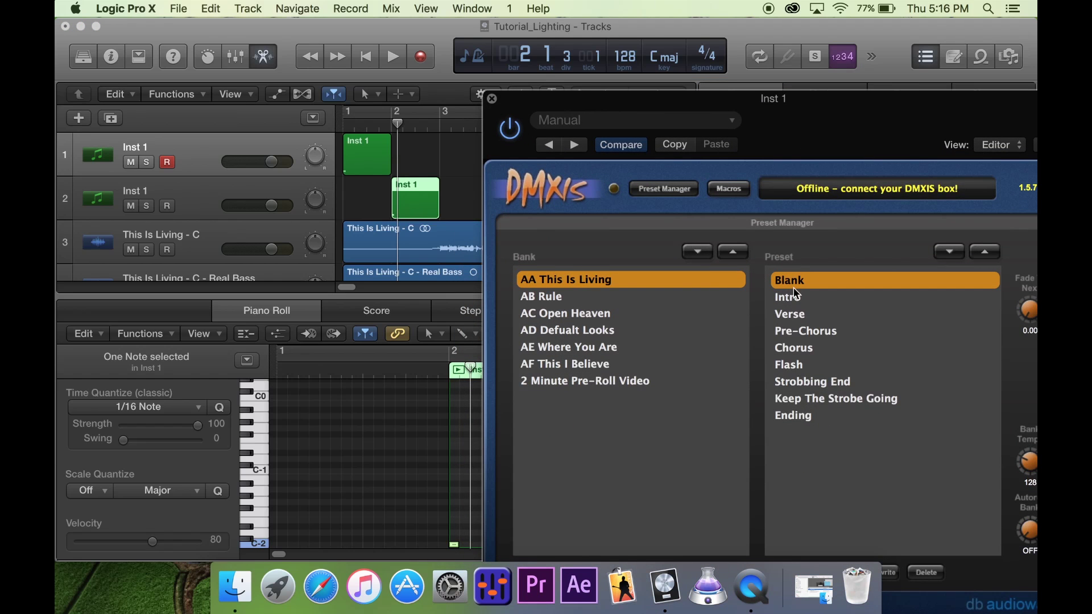
click(569, 325)
drag(398, 121, 300, 121)
key(space)
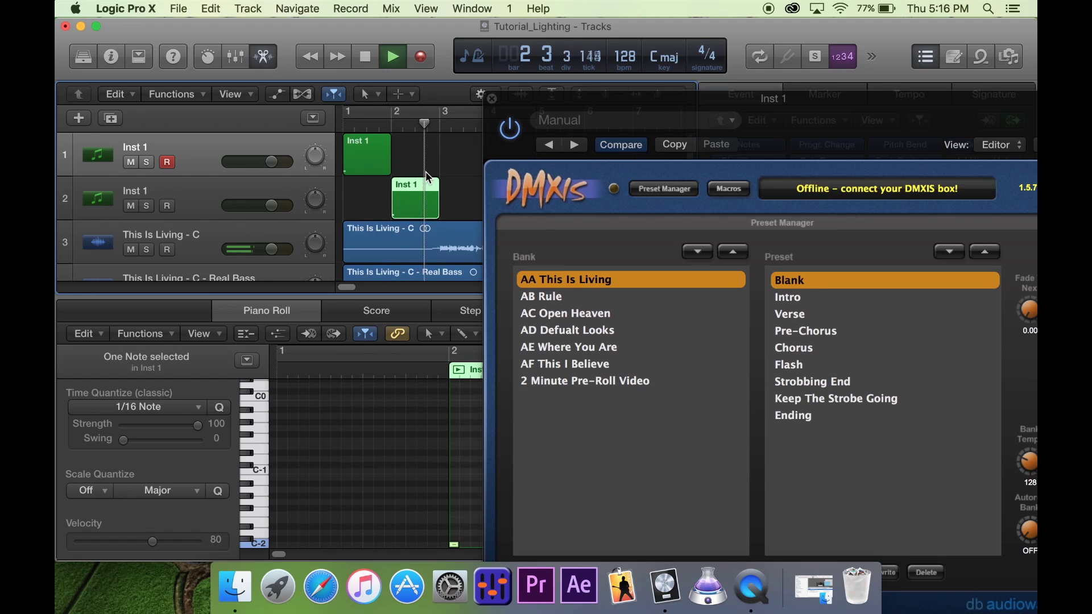
key(space)
- Copy the second track's bar 2 region to bar 3 and raise the copied note to C#-2
mouse_move(444, 124)
mouse_down()
mouse_move(453, 129)
mouse_move(443, 137)
mouse_up()
drag(418, 181, 459, 197)
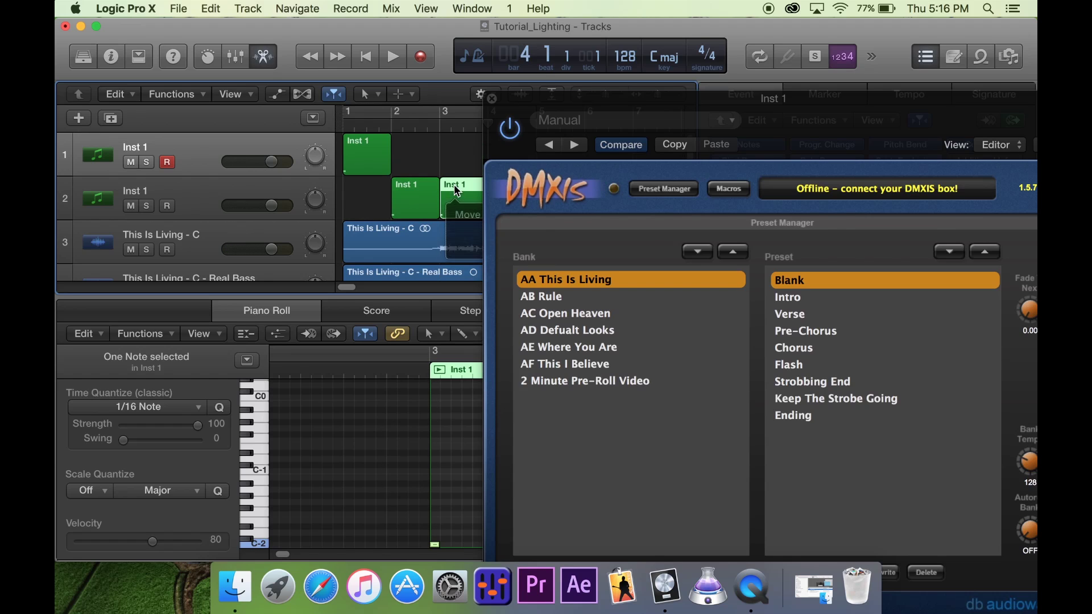
click(442, 126)
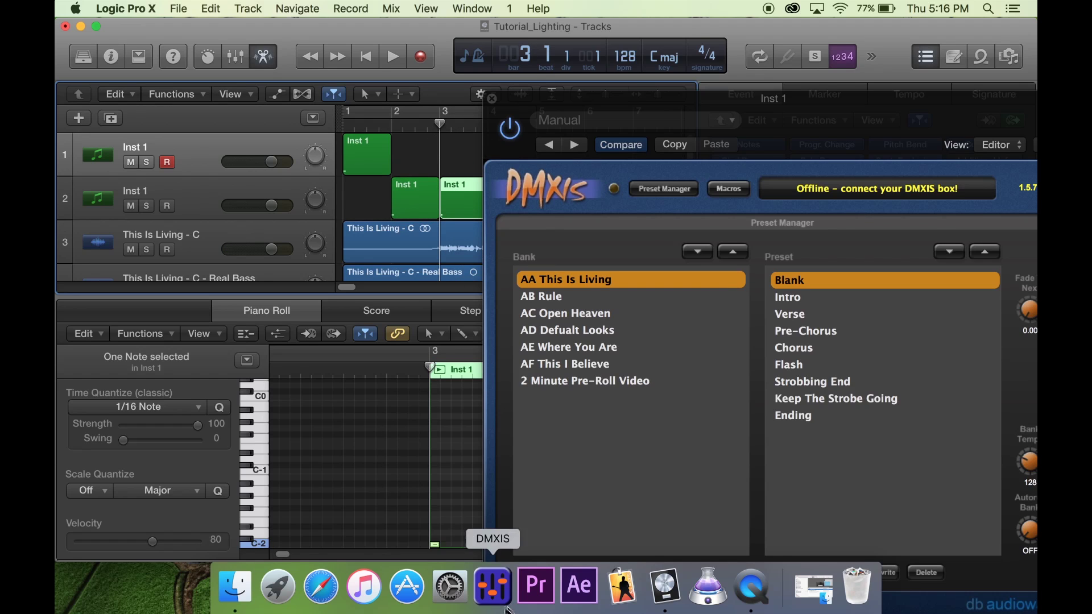
drag(435, 546, 439, 539)
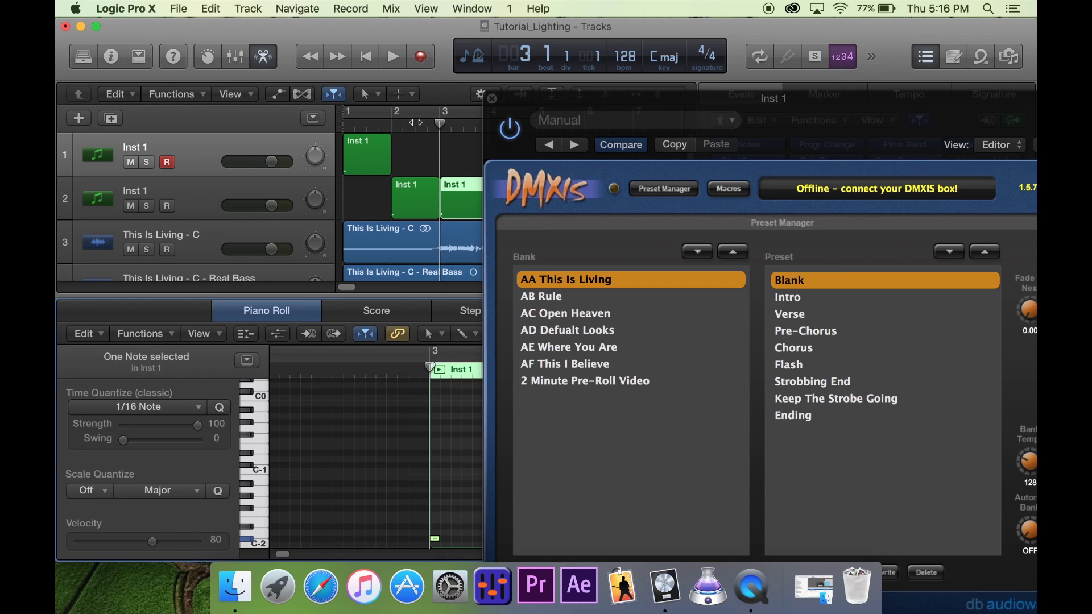
- Play the song from the beginning through bar 3 to test the Intro preset trigger
key(Return)
key(space)
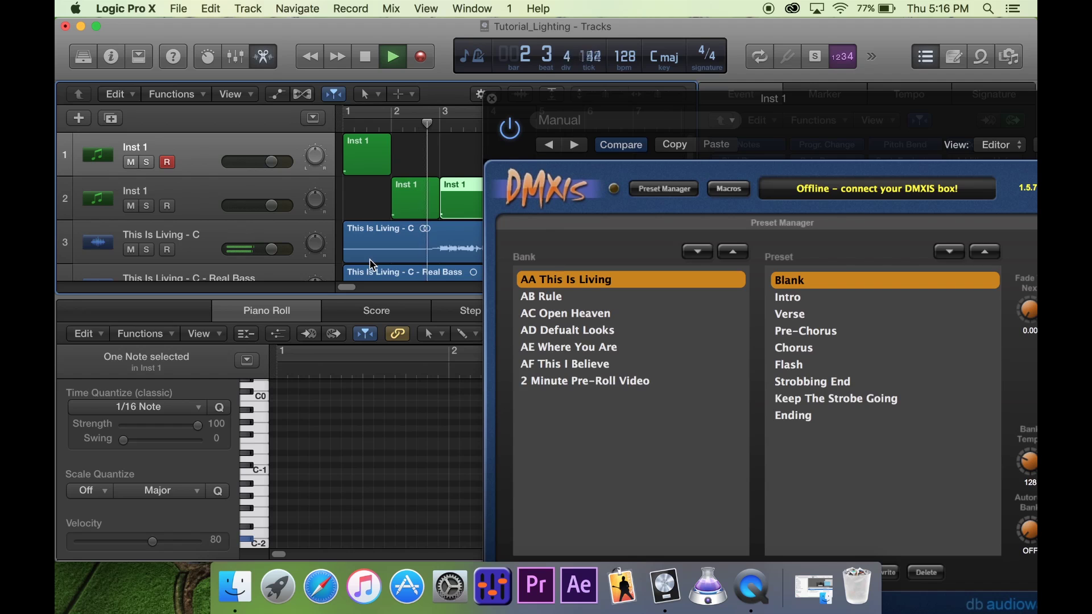
key(space)
- Paste a copy of the region at bar 5 on the second instrument track and raise its note to D-2
drag(568, 101, 656, 105)
key(super+c)
click(493, 128)
drag(491, 128, 513, 128)
key(super+v)
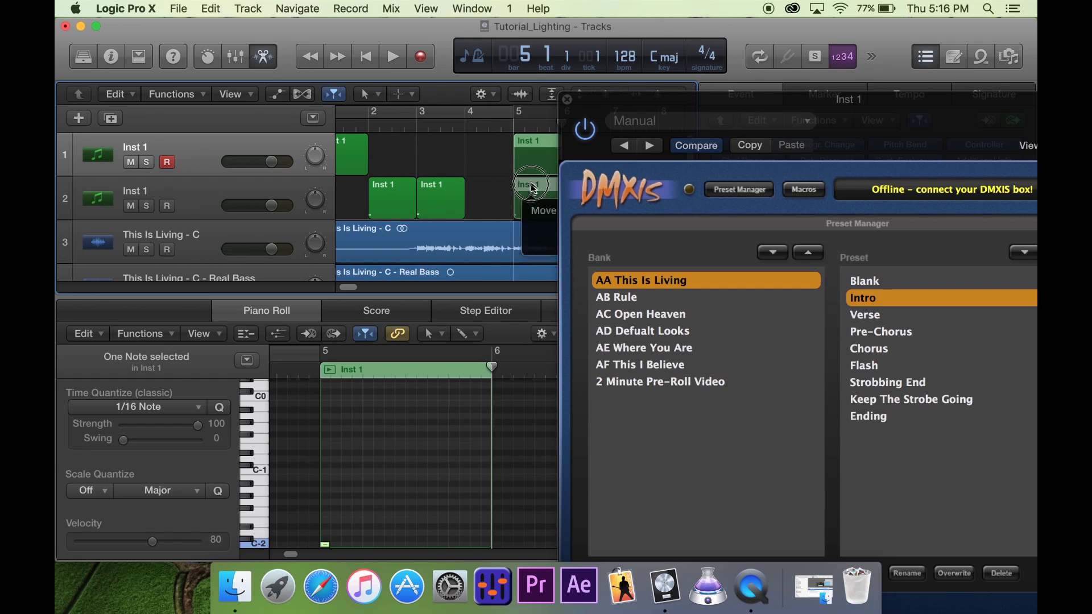
drag(322, 544, 379, 538)
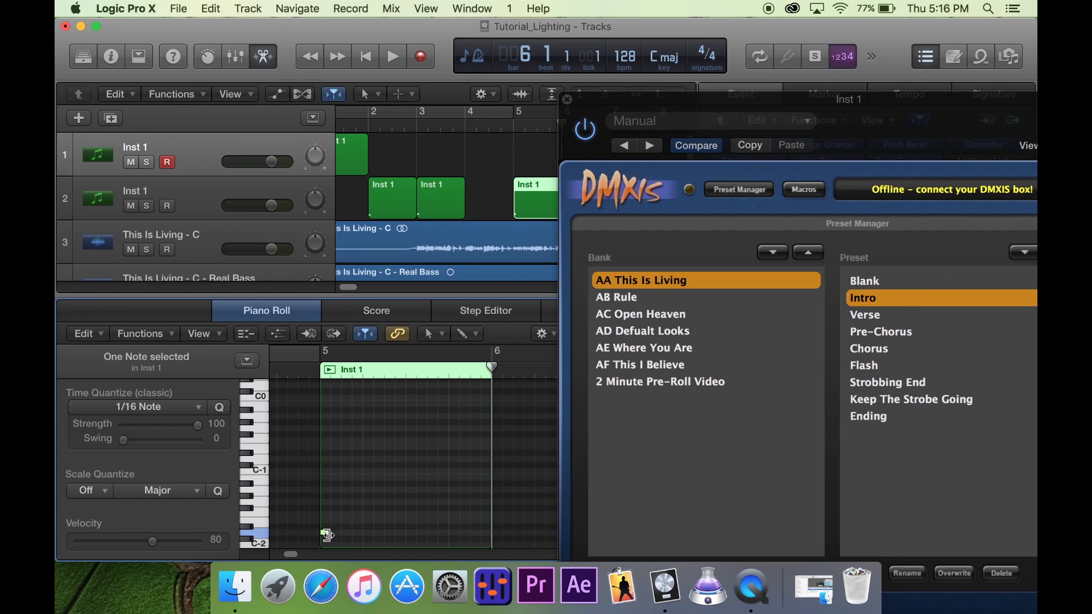
- Play from bar 5 to test the Verse preset trigger, and replay the bank and preset sequence from bar 1
click(513, 124)
key(space)
key(space)
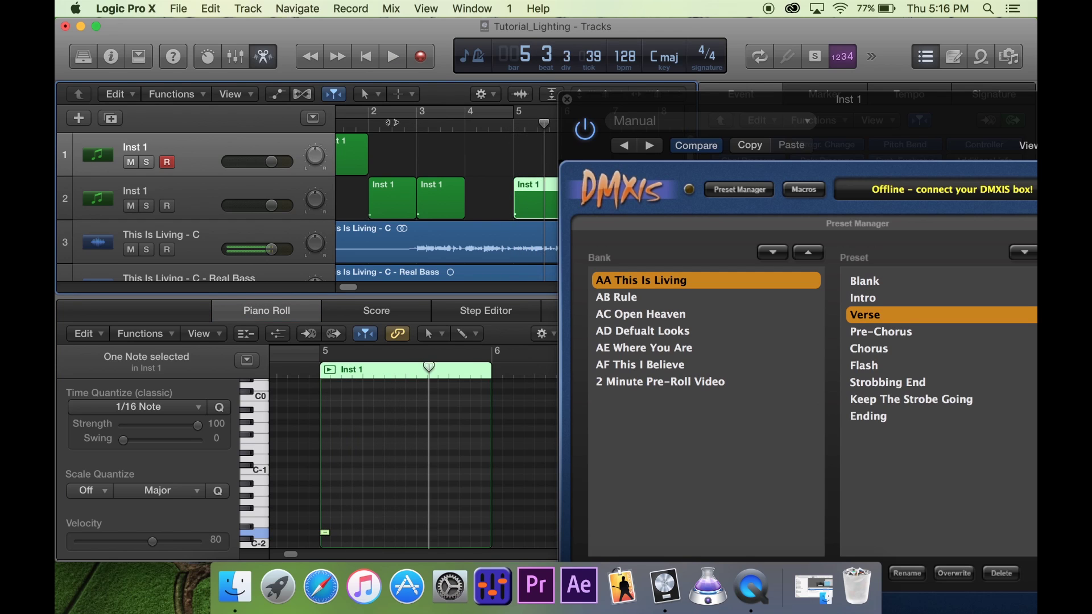
key(Return)
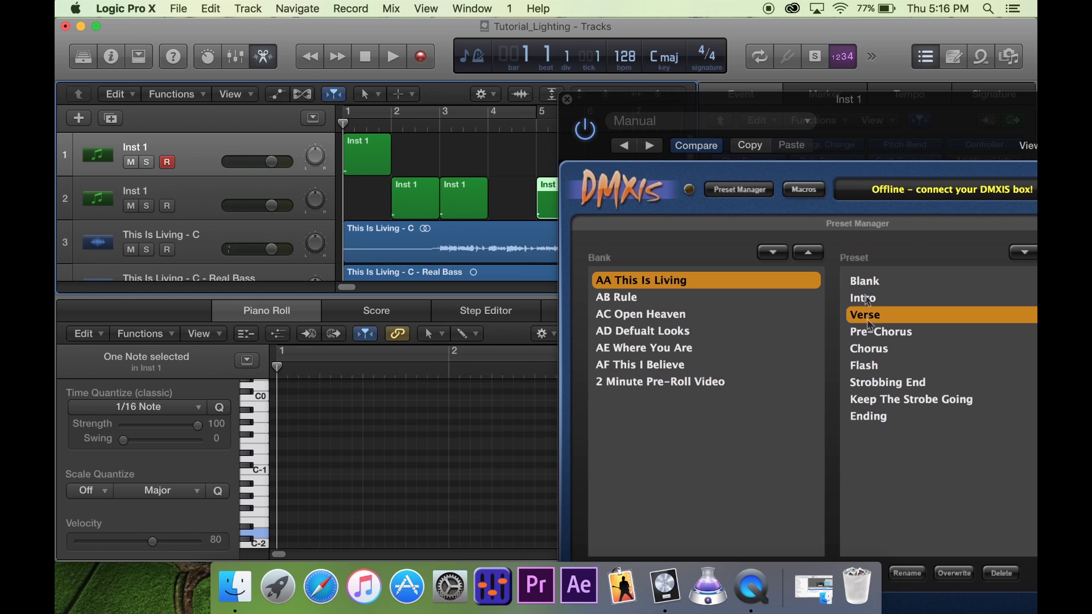
key(space)
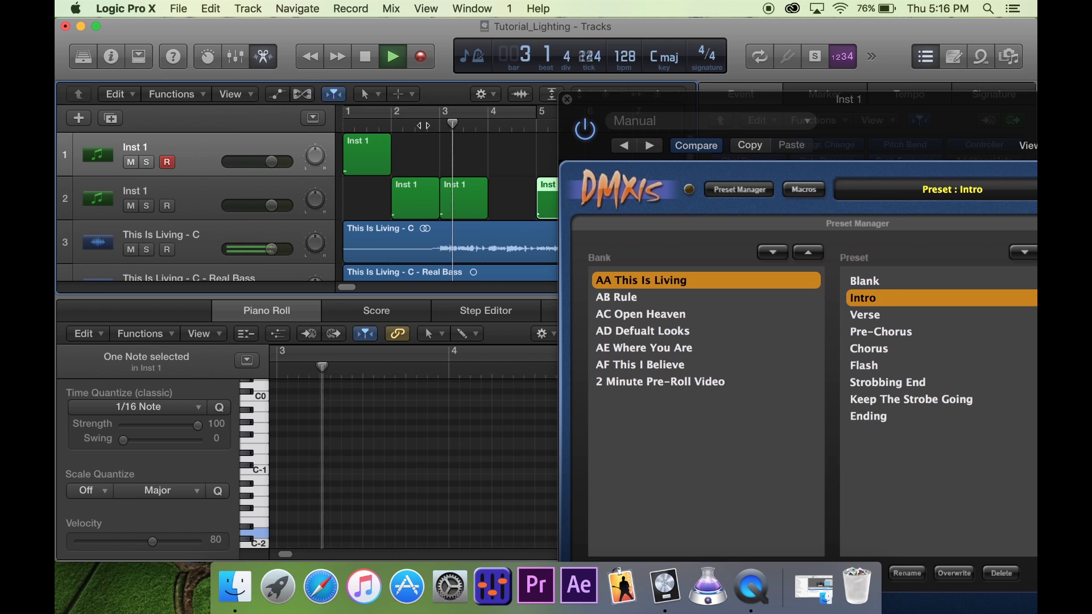
key(space)
- Close the DMXIS window and select all four MIDI regions on the two instrument tracks
drag(614, 102, 621, 152)
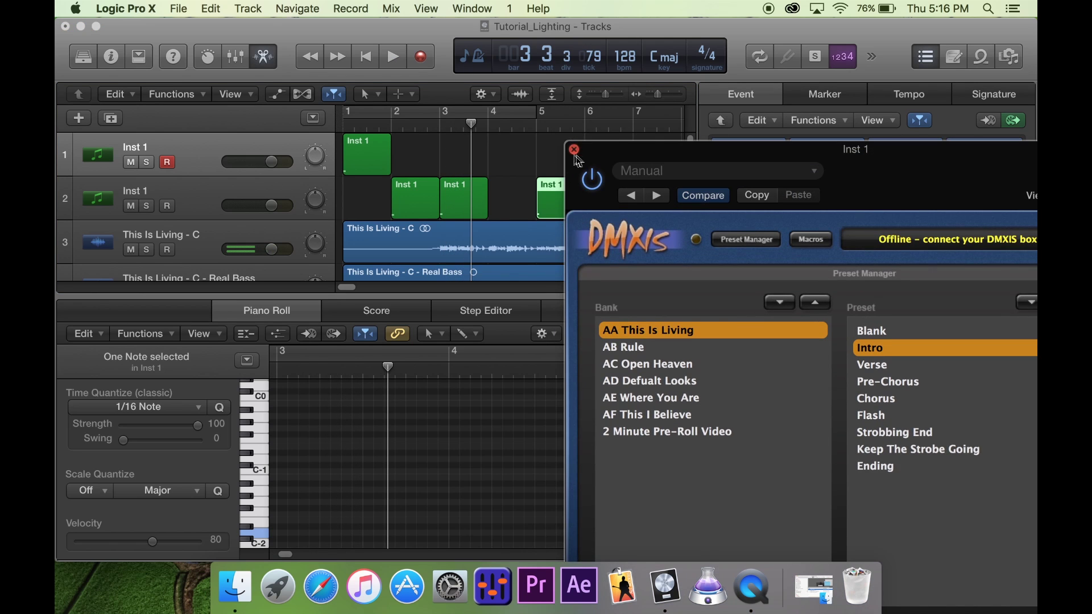
click(574, 150)
click(639, 166)
drag(658, 95, 648, 94)
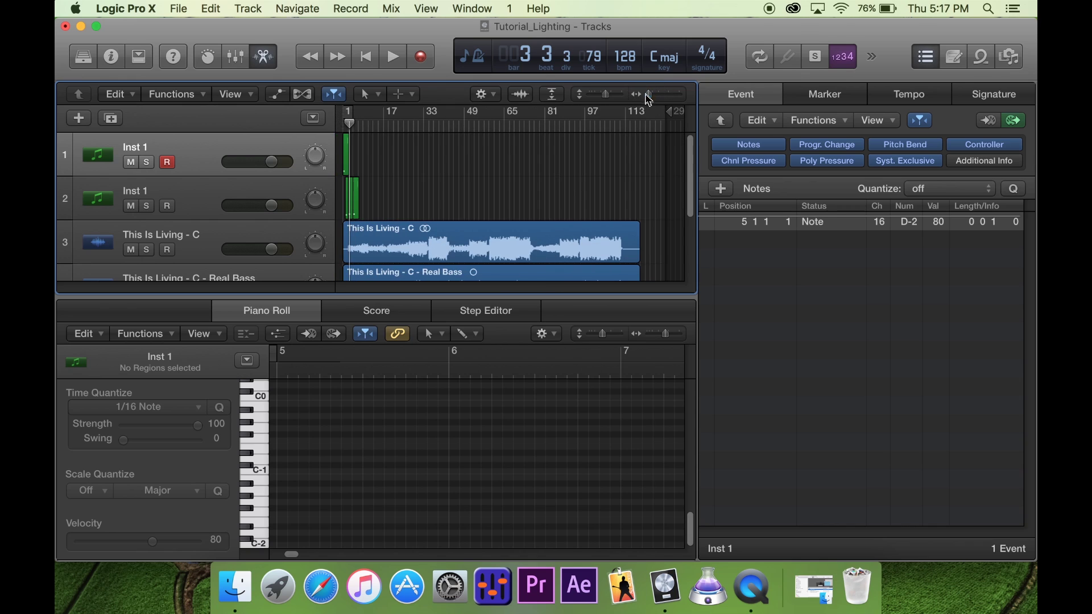
drag(651, 149, 270, 200)
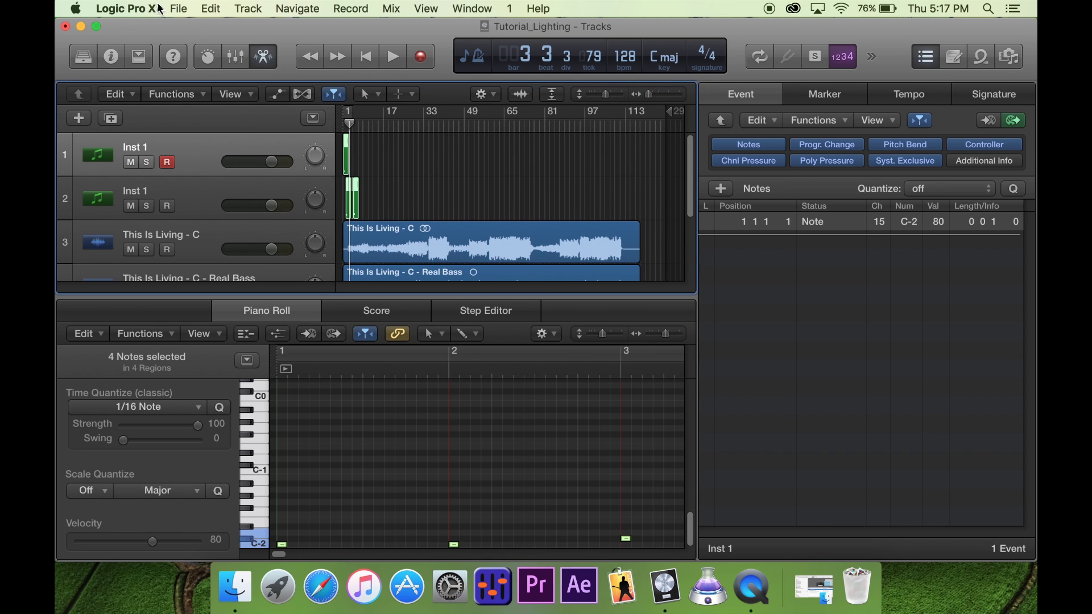
- Export the selected regions as a MIDI file, choosing the Desktop as location and replacing the default file name
click(177, 9)
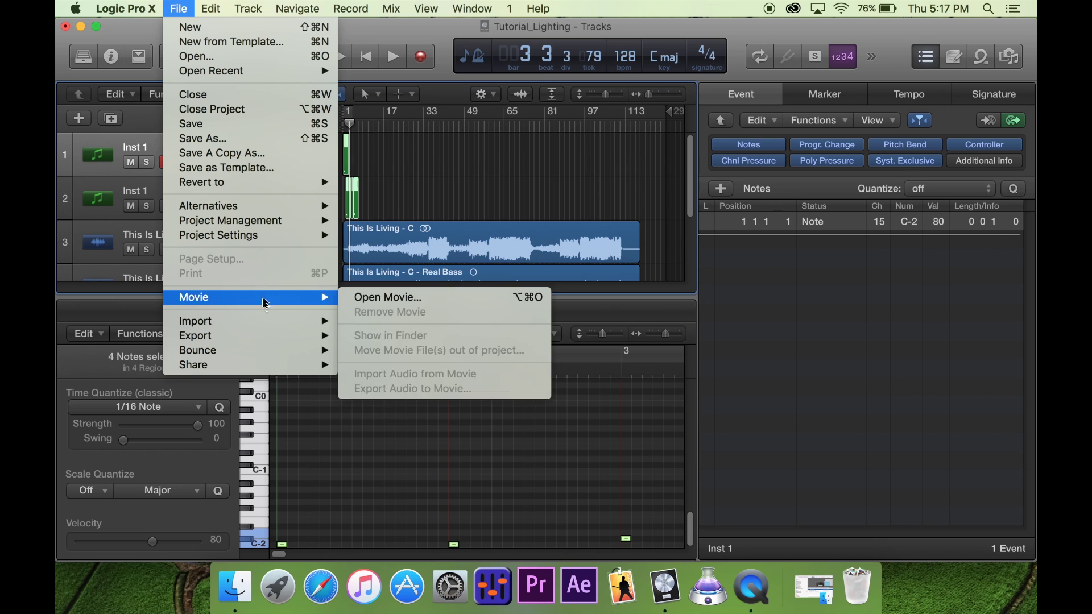
mouse_move(264, 351)
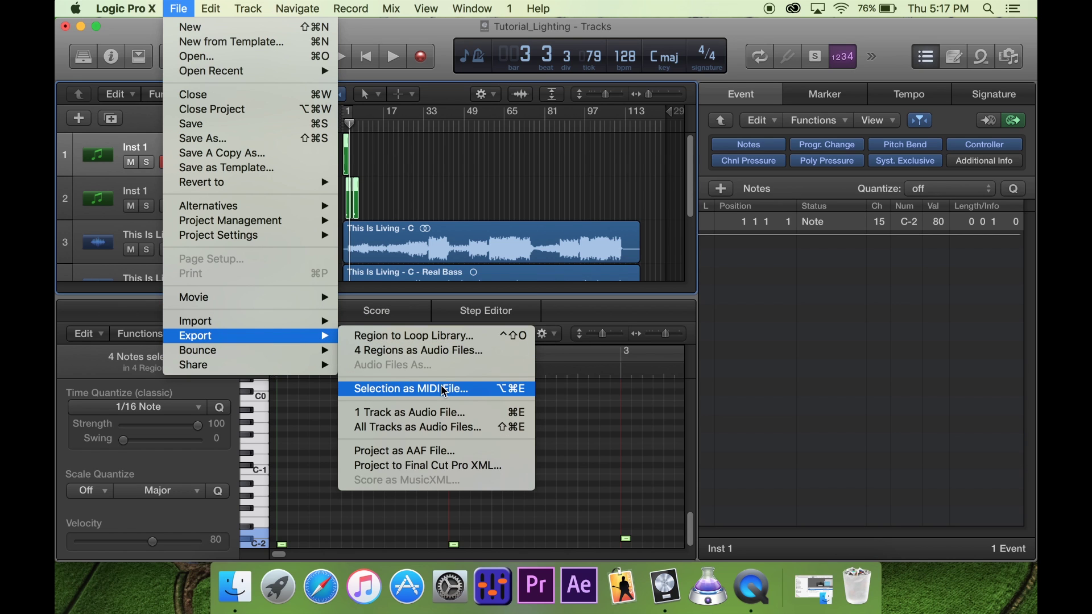
click(444, 390)
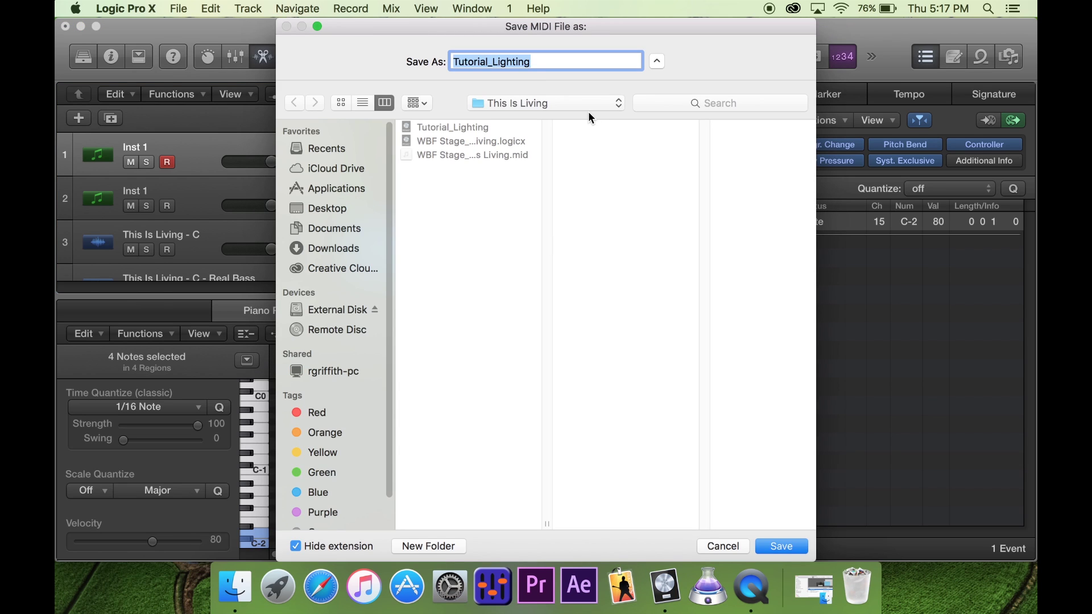
key(BackSpace)
click(316, 211)
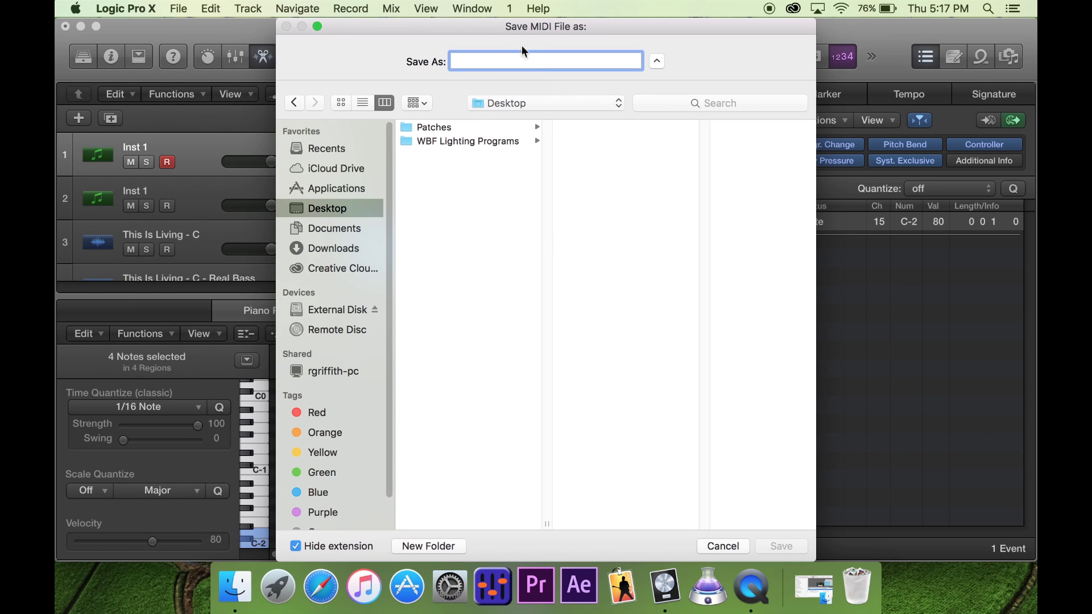
text(This Is Living Tutorial)
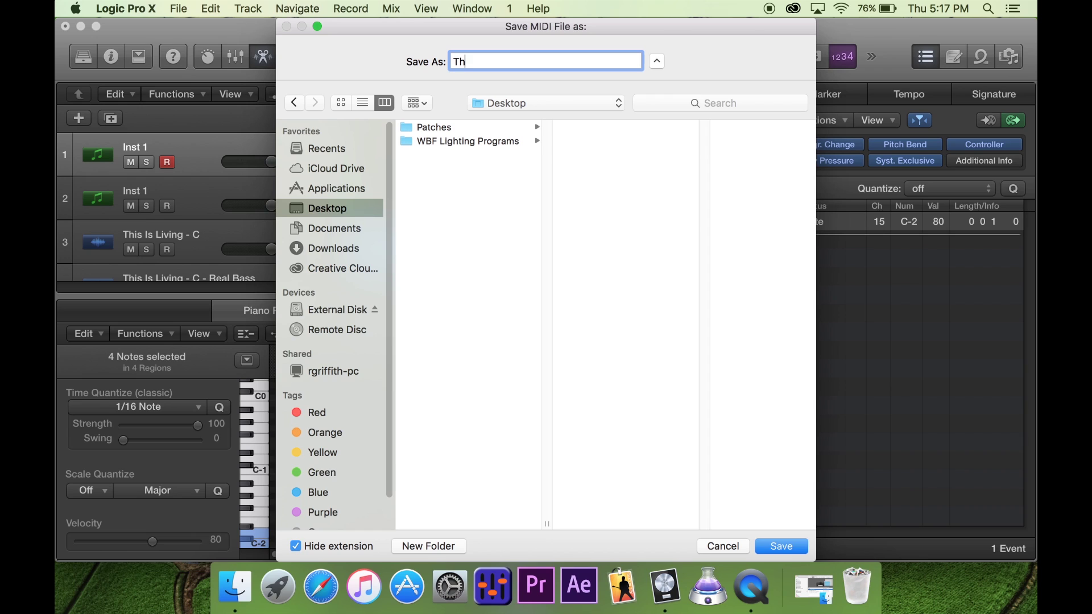
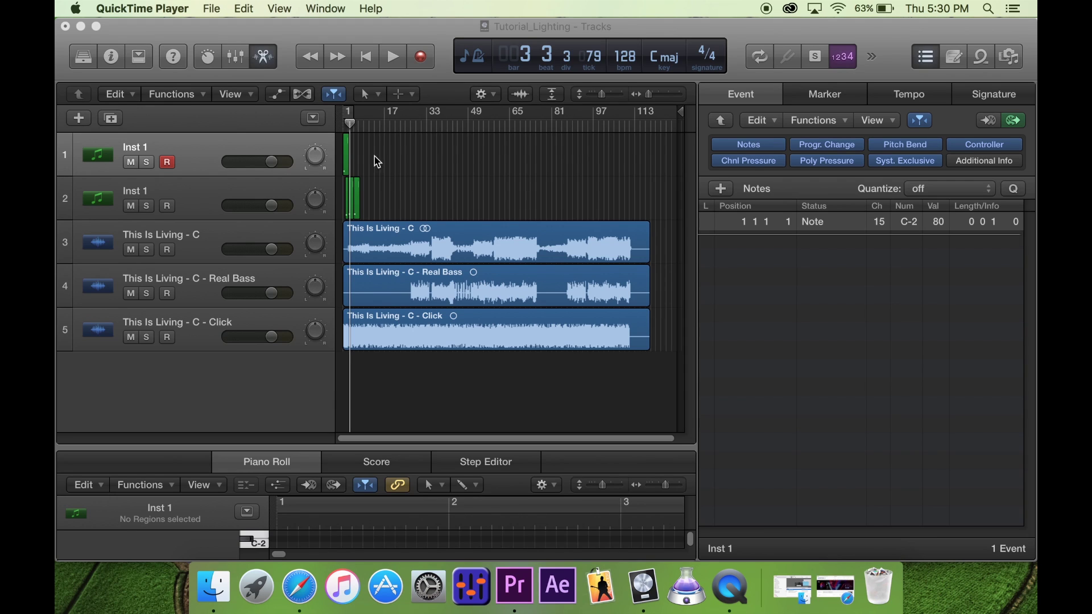
- Place the playhead at bar 2 and select the first region on the second instrument track to examine its alignment with the bar line
drag(368, 129, 442, 125)
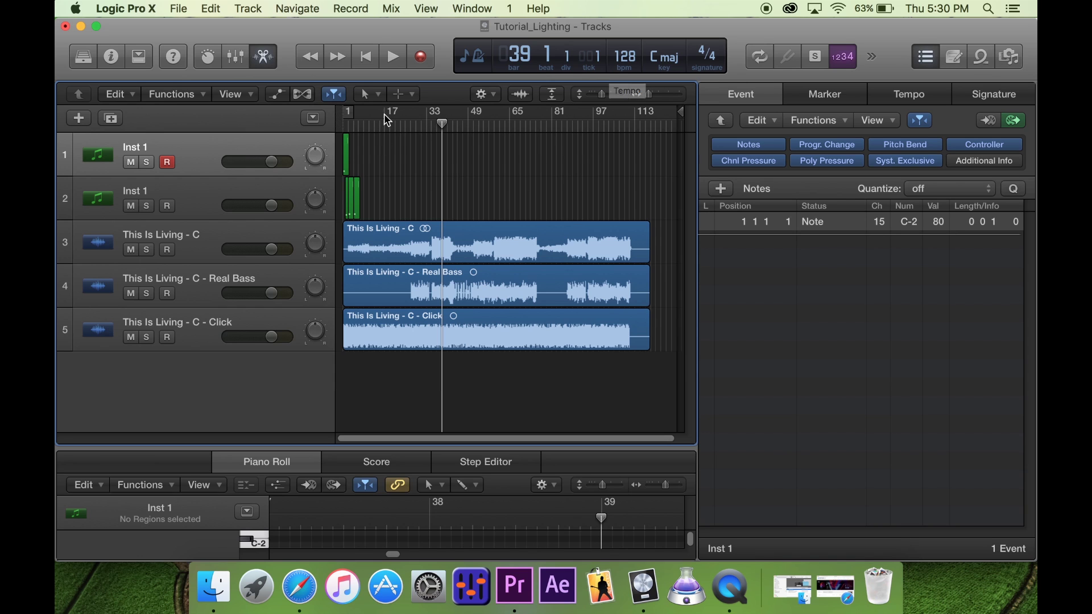
click(343, 117)
drag(646, 100, 680, 93)
click(564, 122)
click(580, 197)
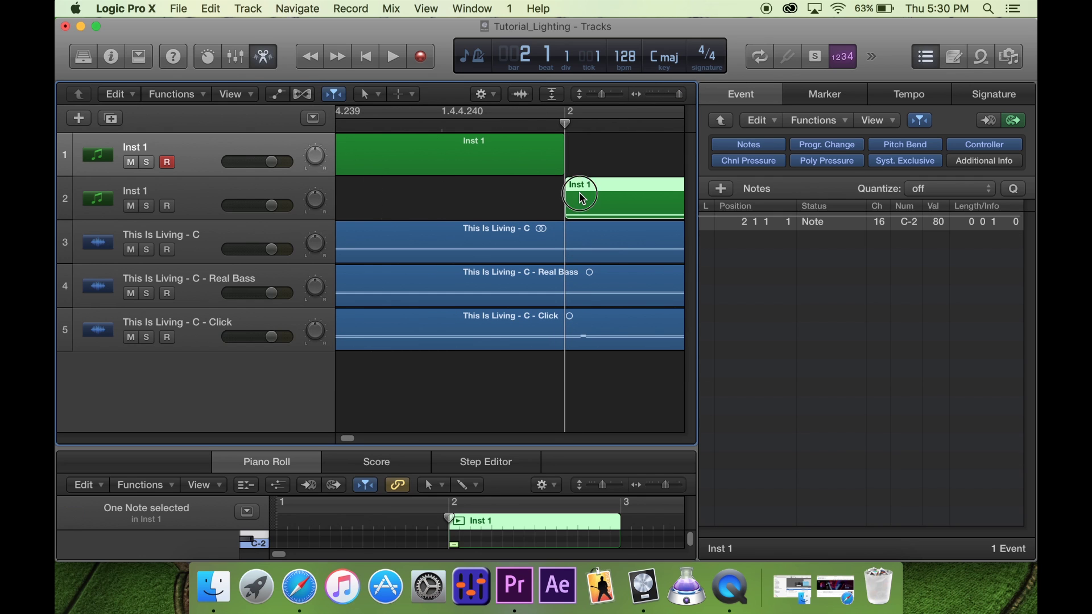
drag(678, 92, 659, 94)
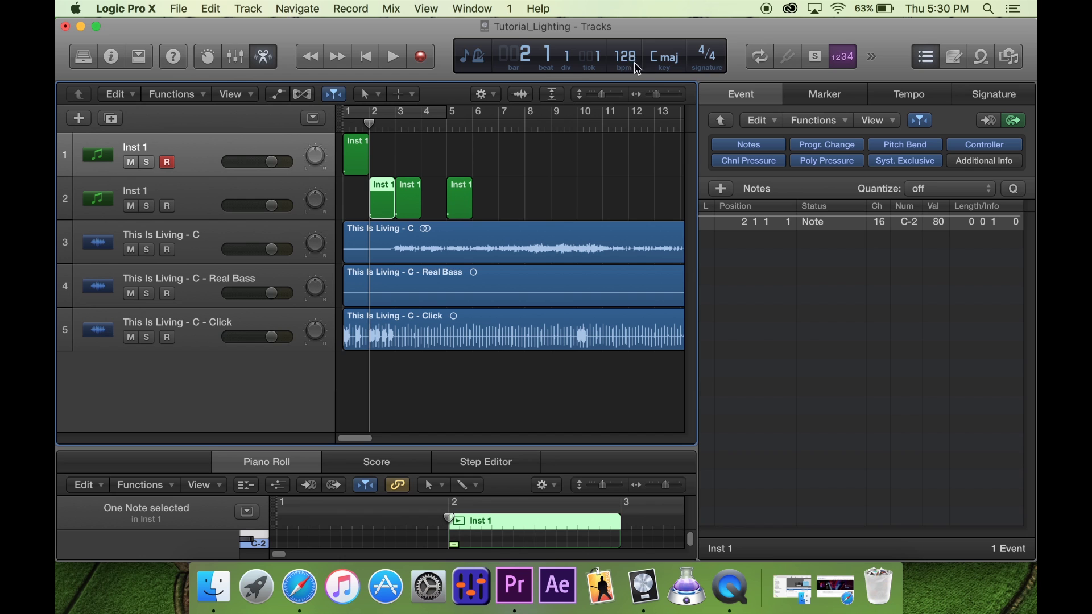
- Switch to Safari, check the BPM listed for This Is Living on its MultiTracks.com page, and minimise the browser window
click(835, 587)
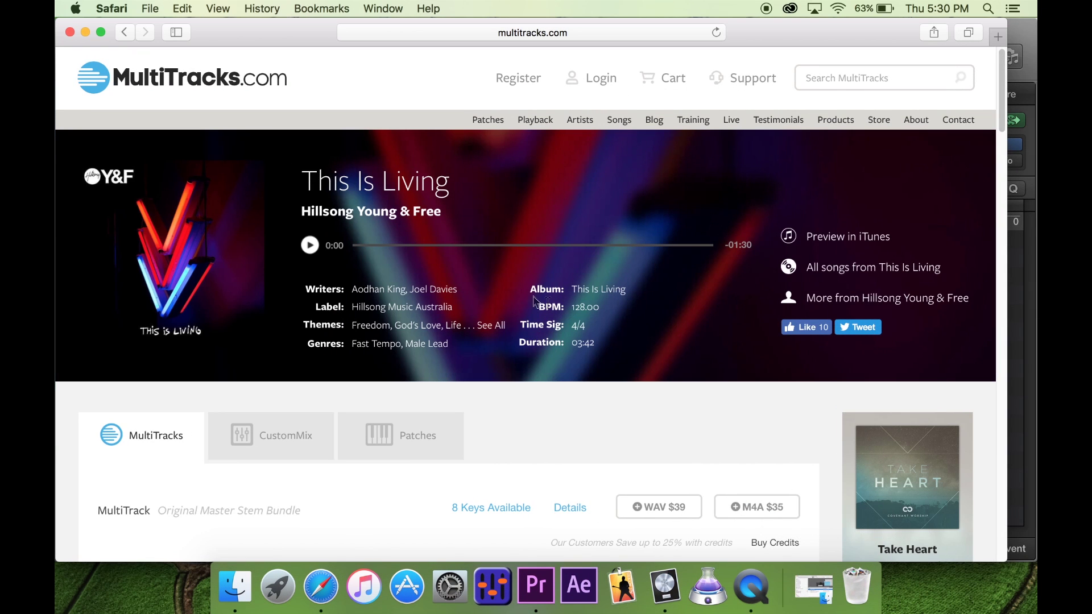
drag(599, 307, 572, 307)
drag(306, 174, 471, 182)
drag(602, 308, 574, 308)
click(86, 32)
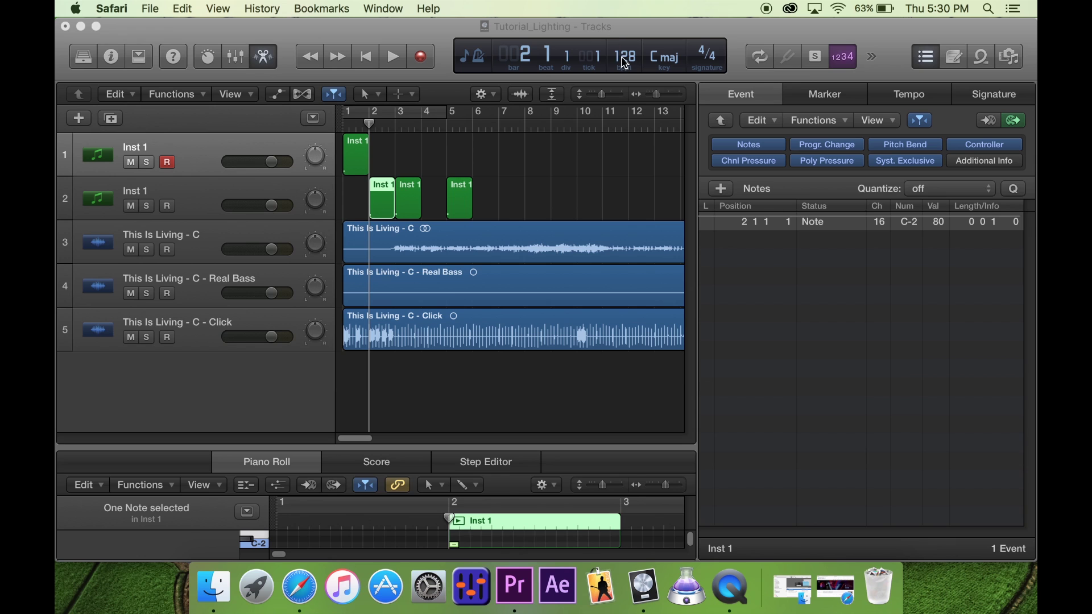
- Return the Logic Pro X playhead to the start of bar 1 and deselect the region
drag(399, 127, 327, 138)
click(433, 157)
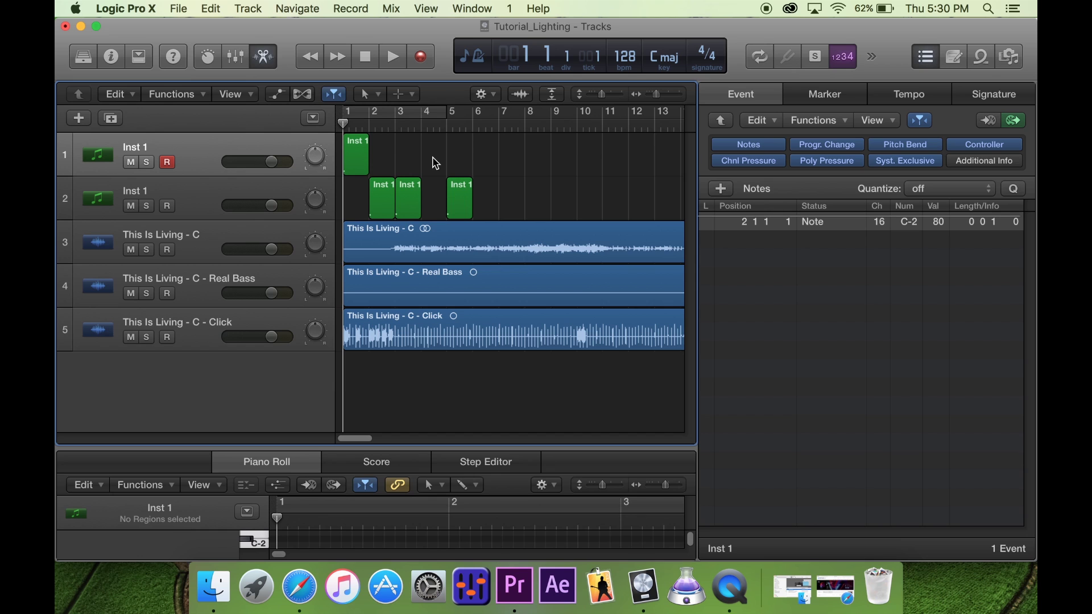
- Switch to DMXIS and set the bank tempo of AA This Is Living to 128 in the Preset Manager
click(480, 591)
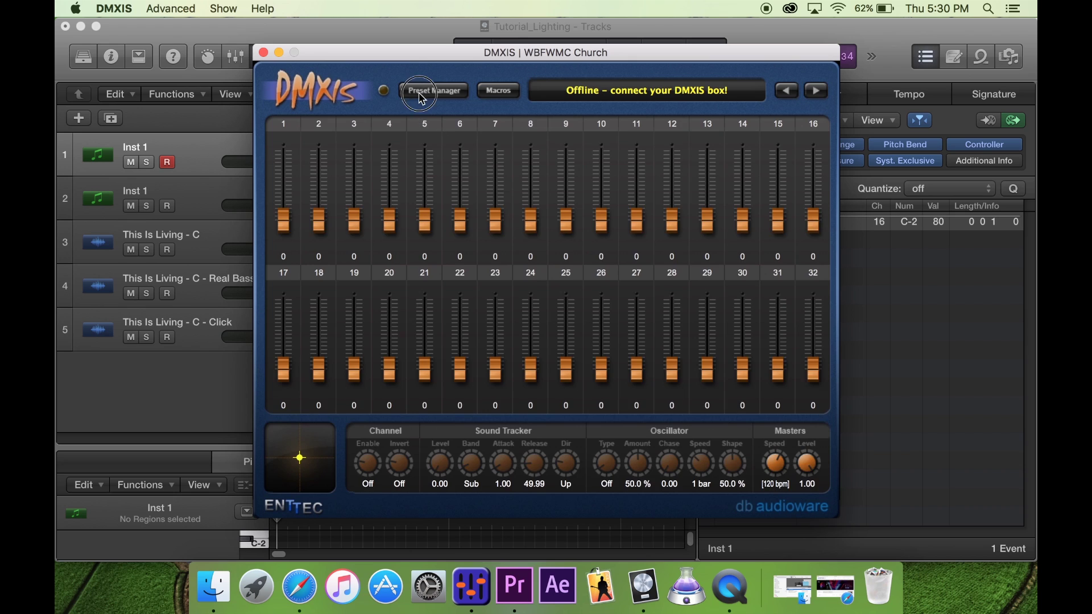
click(421, 92)
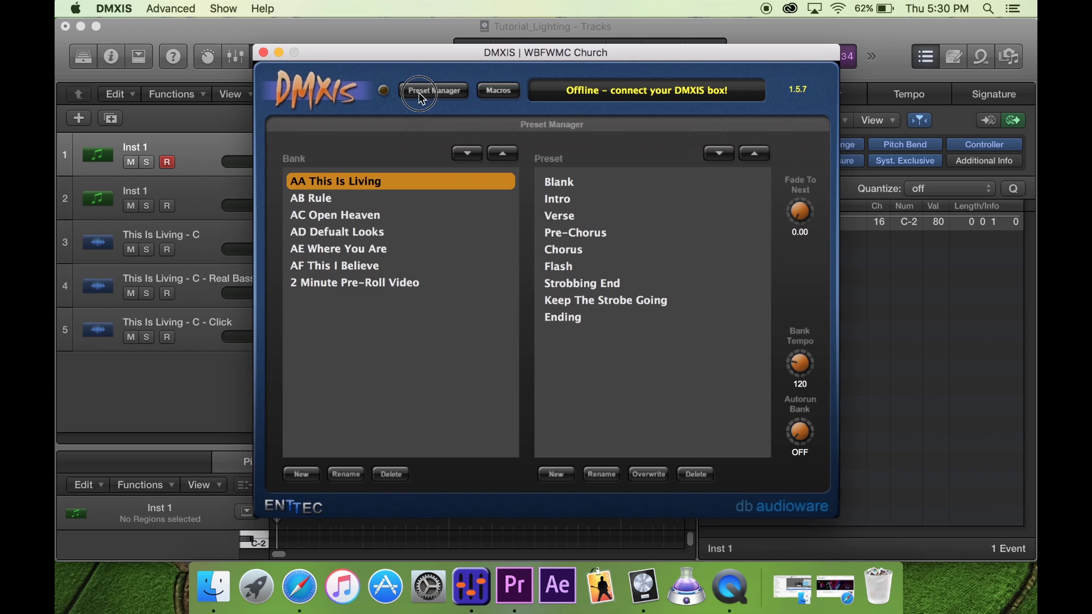
click(298, 199)
click(317, 181)
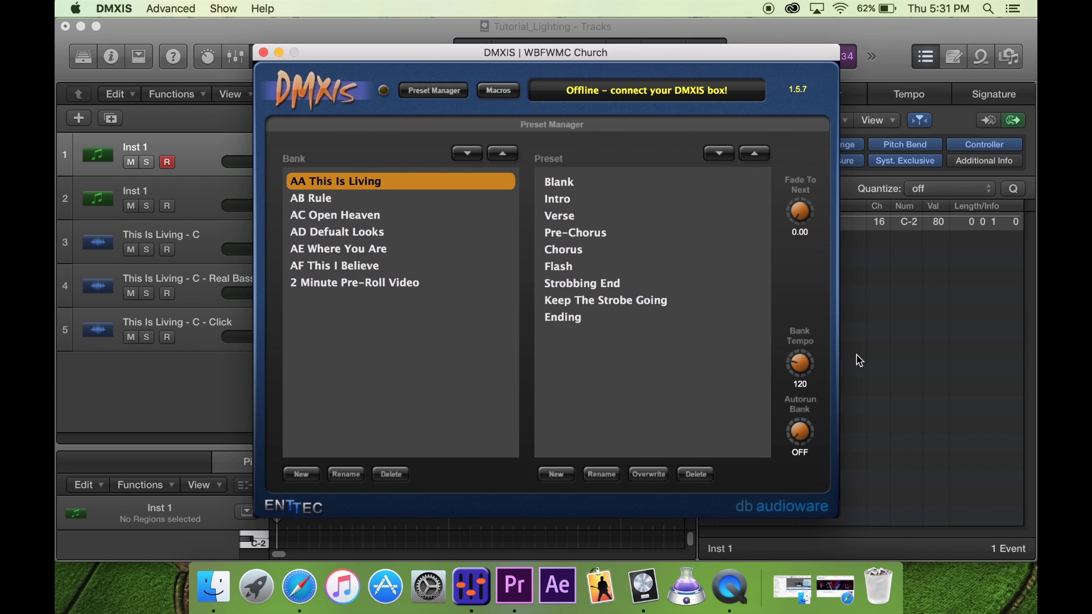
drag(802, 373, 803, 365)
- Recall the Blank, Intro and Chorus presets of the This Is Living bank to review them
click(556, 185)
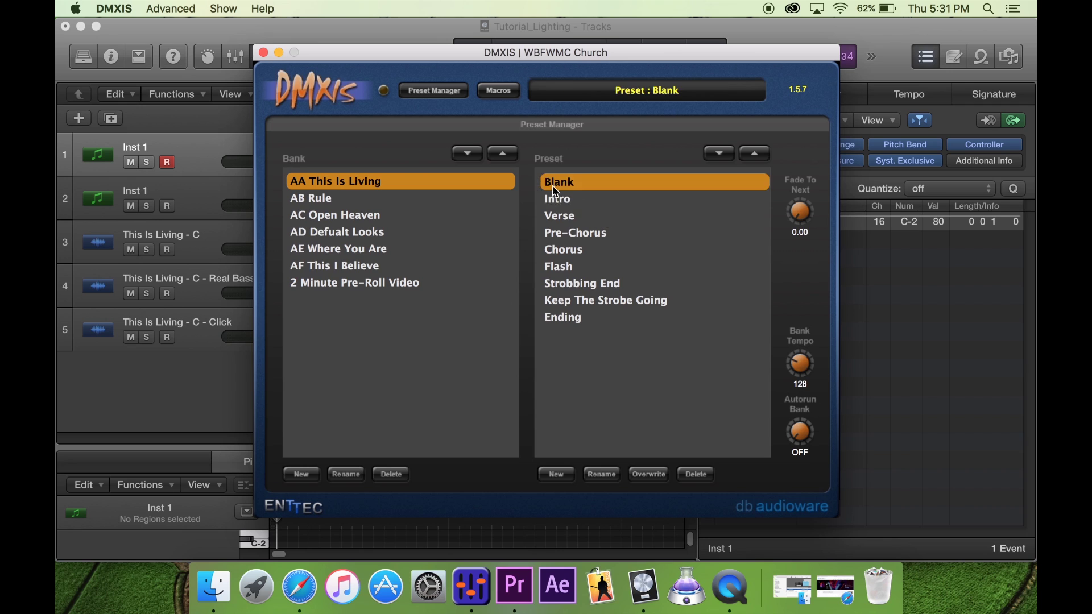
click(559, 202)
click(585, 250)
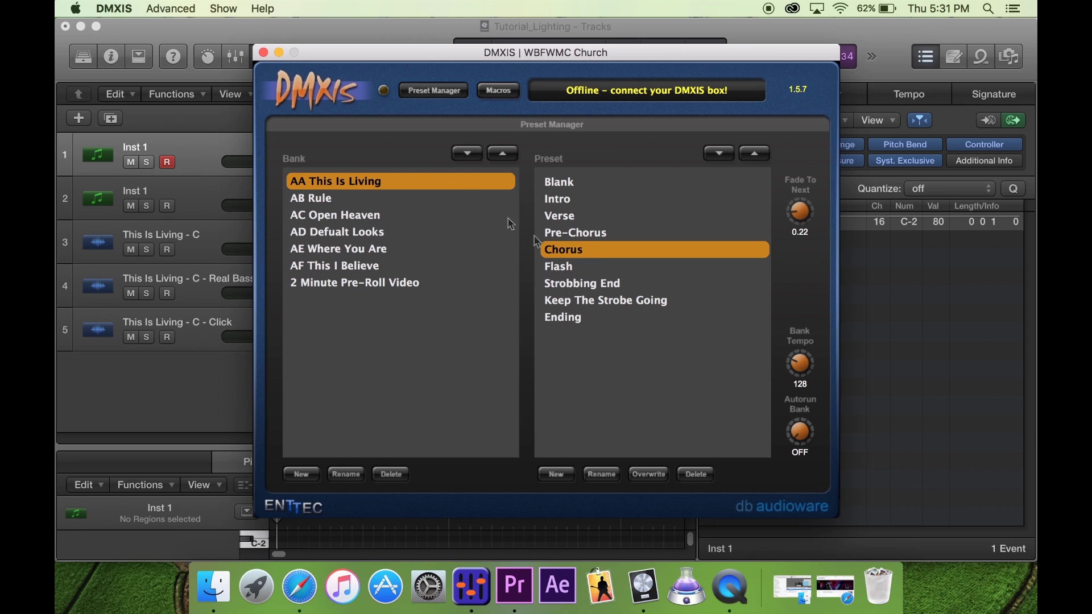